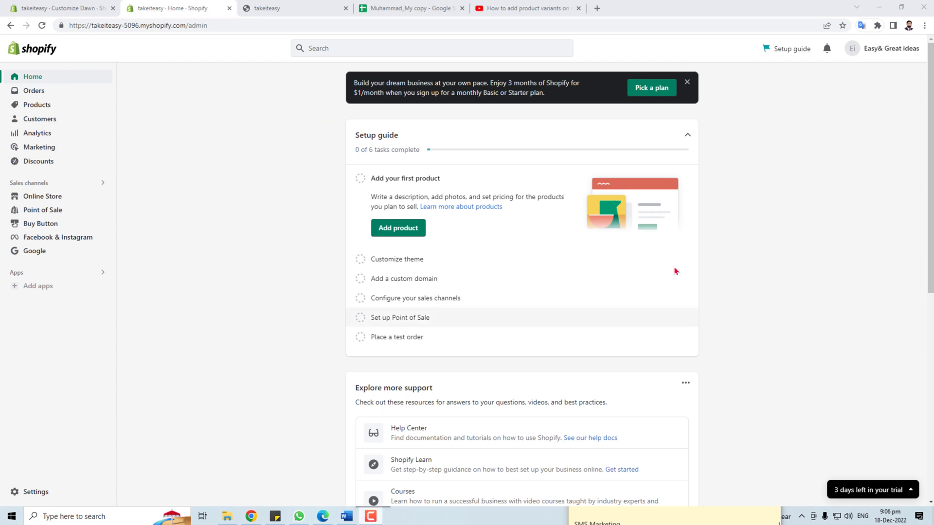
Step: Dismiss the Pick a plan banner and open the Dawn theme for customizing
click(691, 84)
click(58, 200)
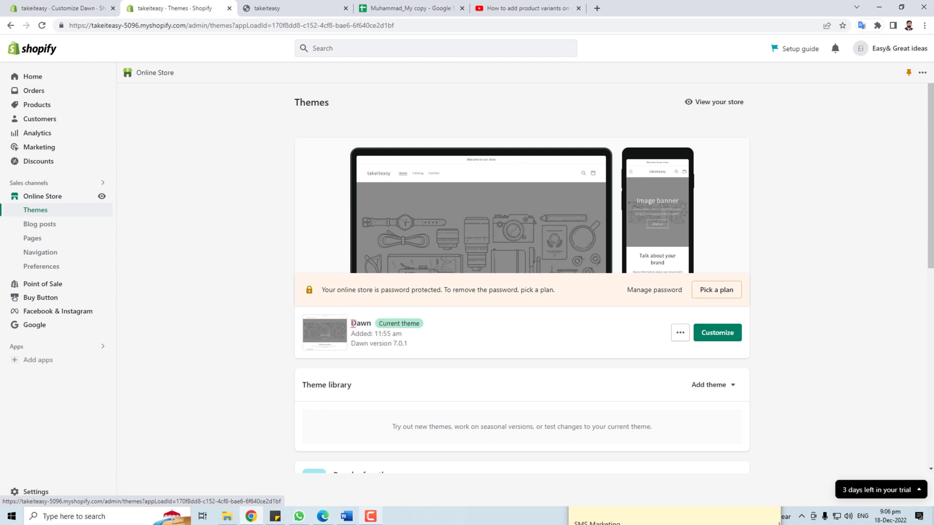
click(726, 332)
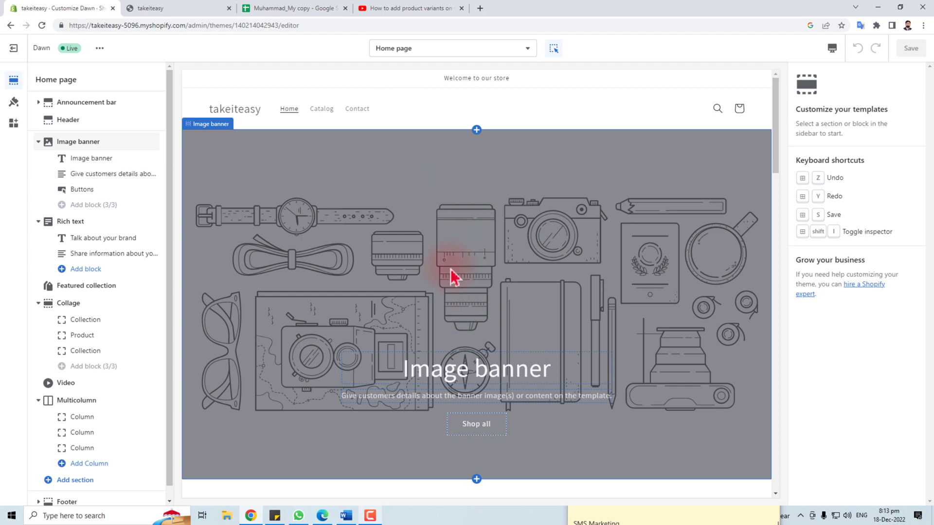
scroll(453, 272, down, 10)
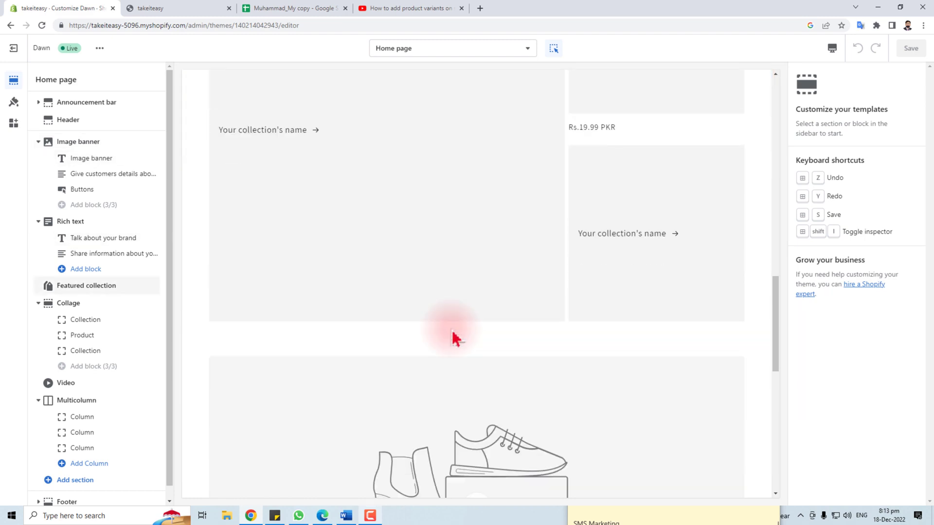
scroll(453, 338, down, 6)
scroll(452, 338, up, 15)
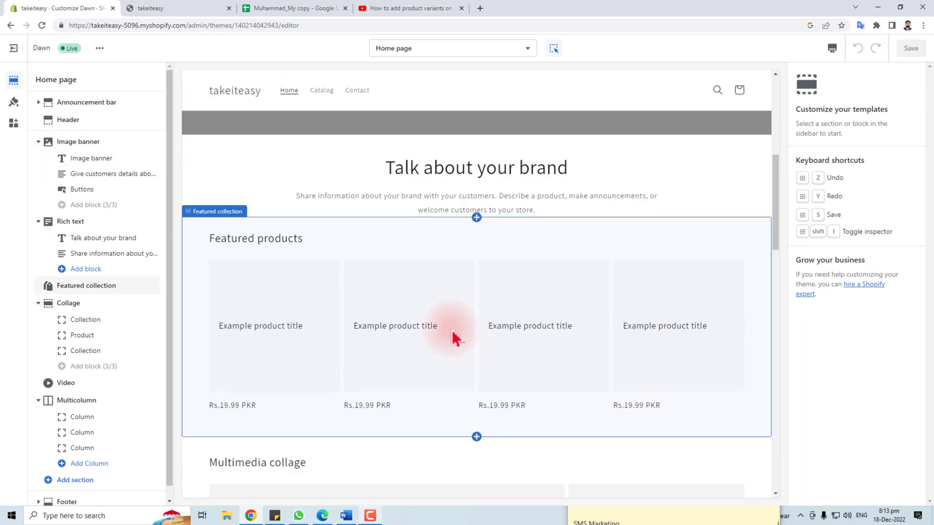
scroll(452, 339, up, 5)
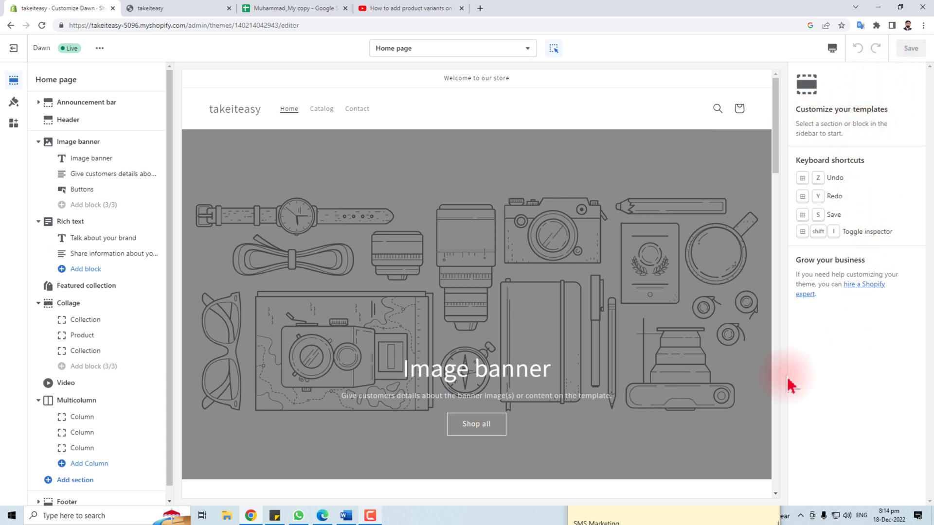
Step: Check the banner heading's size, keeping Large, and select the full description text
click(82, 166)
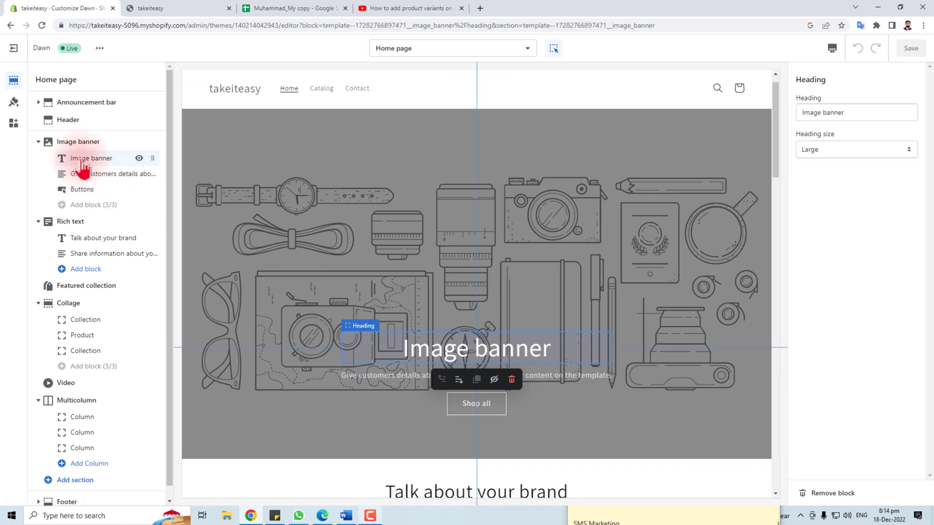
click(854, 112)
click(860, 150)
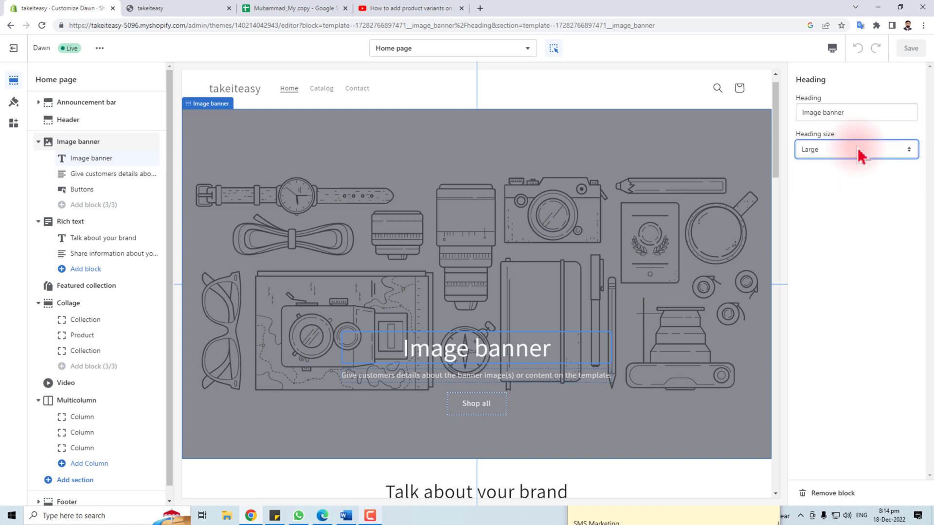
click(32, 250)
click(103, 177)
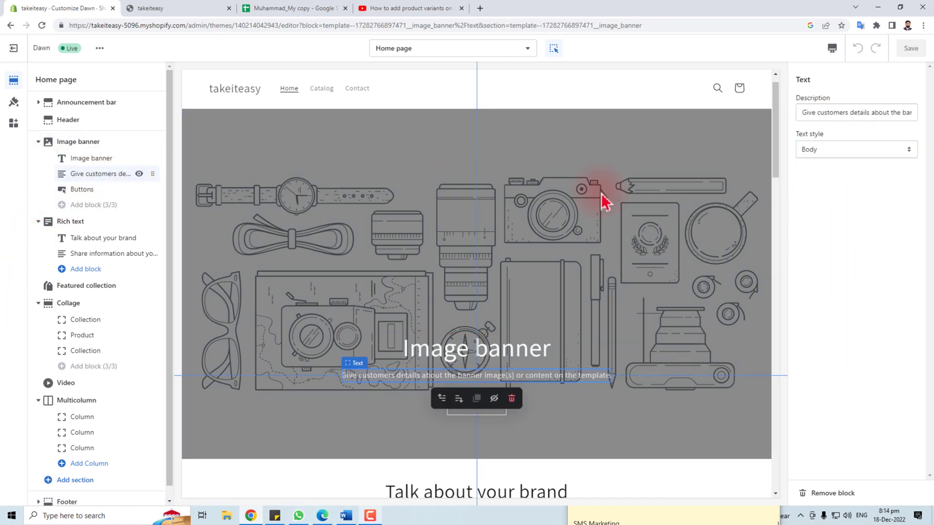
triple_click(823, 112)
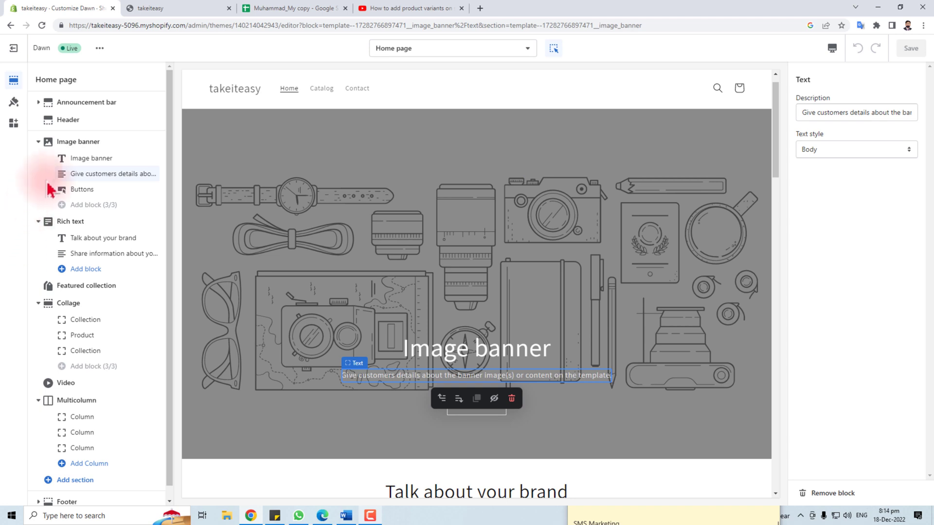
Step: Review the Header's colour scheme and logo choices, keeping Background 1 and the default logo
click(67, 124)
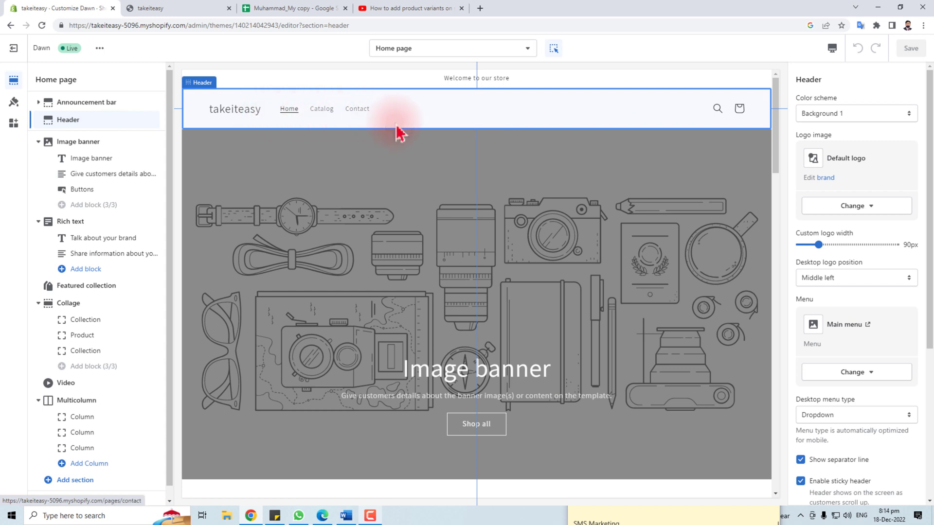
click(870, 117)
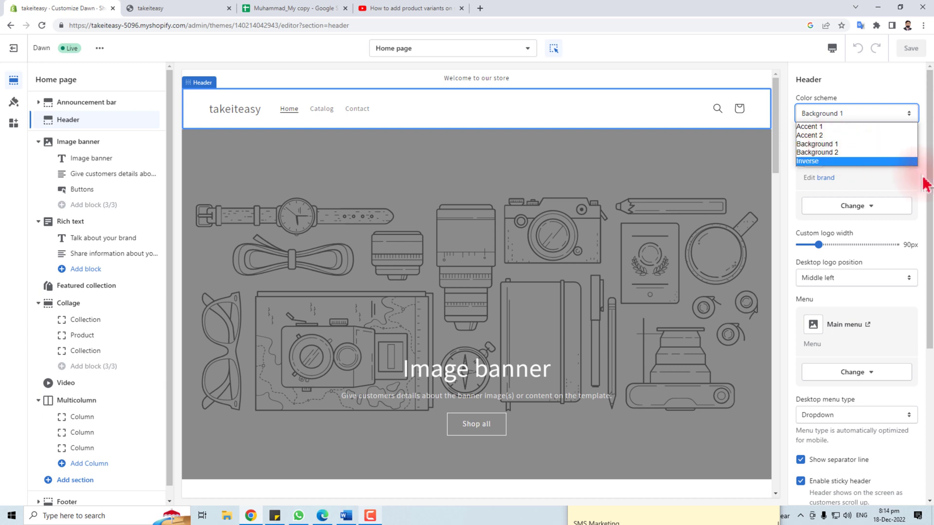
click(825, 169)
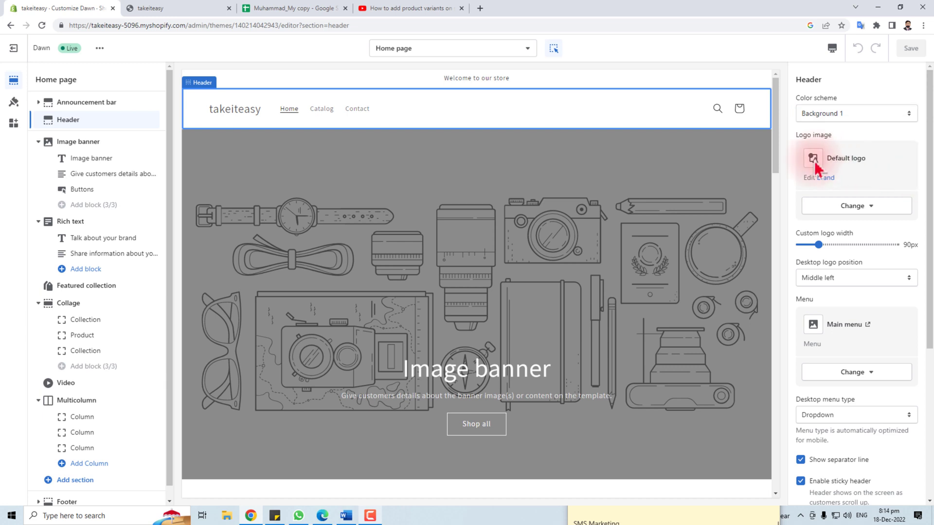
click(860, 201)
click(868, 233)
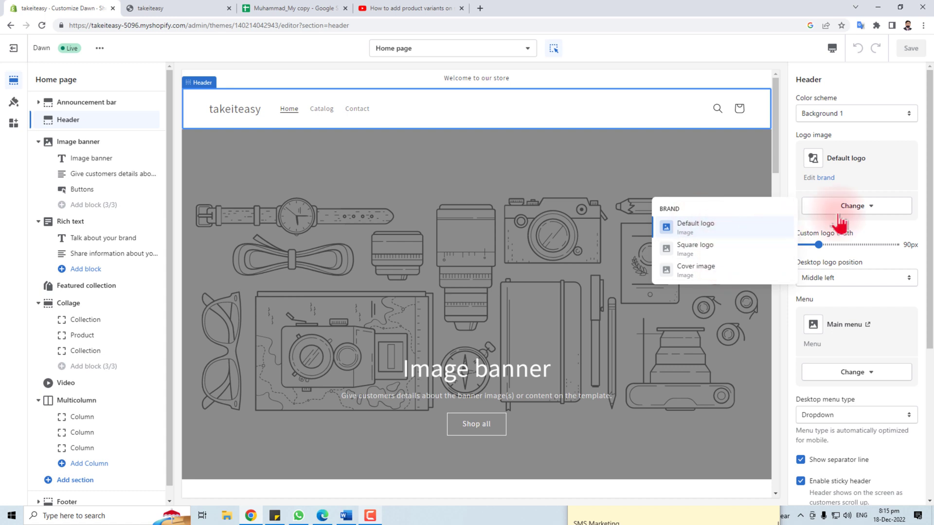
click(894, 184)
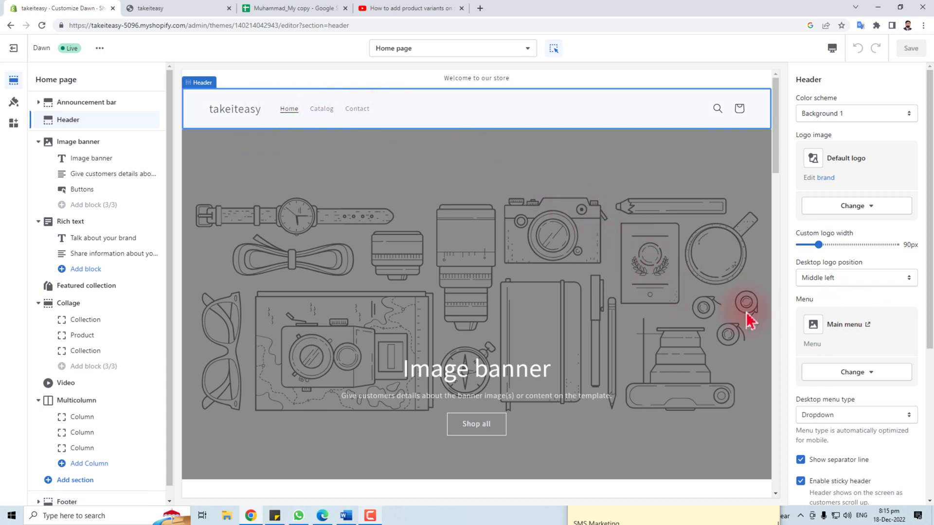
scroll(893, 346, down, 4)
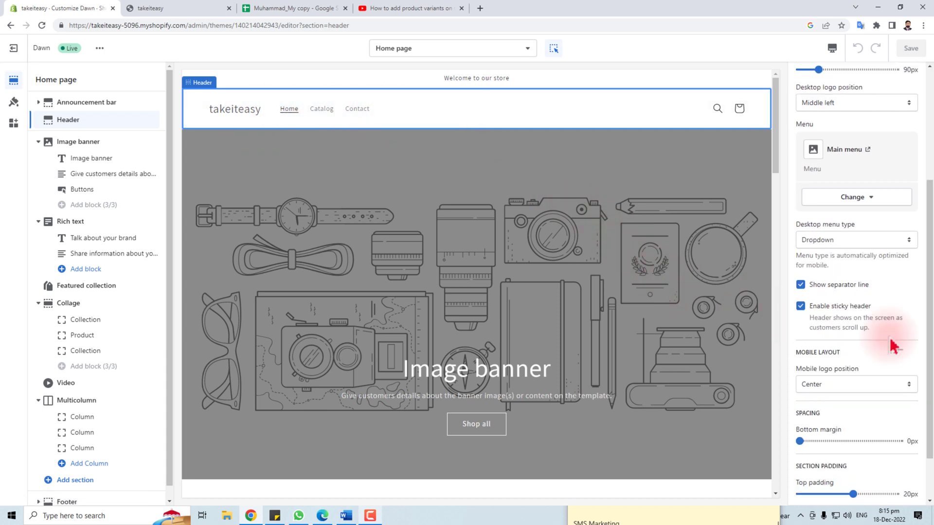
click(842, 241)
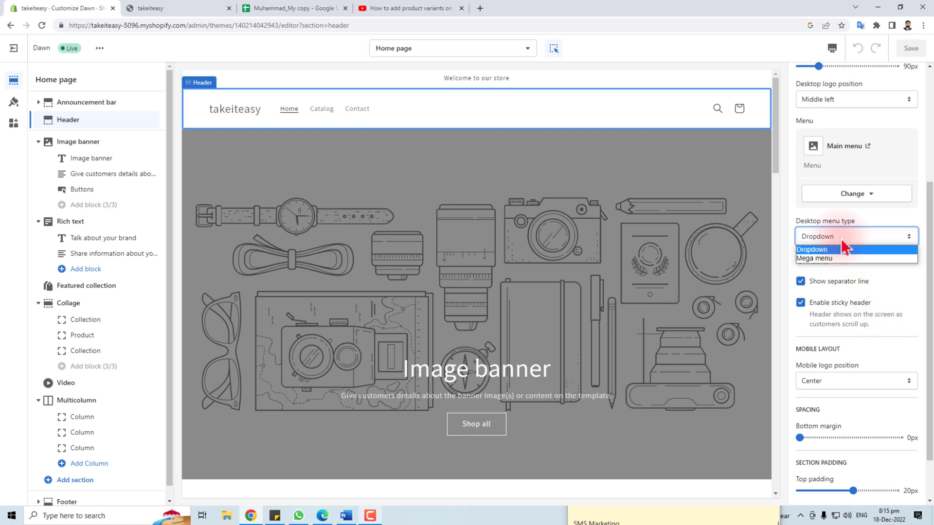
click(842, 241)
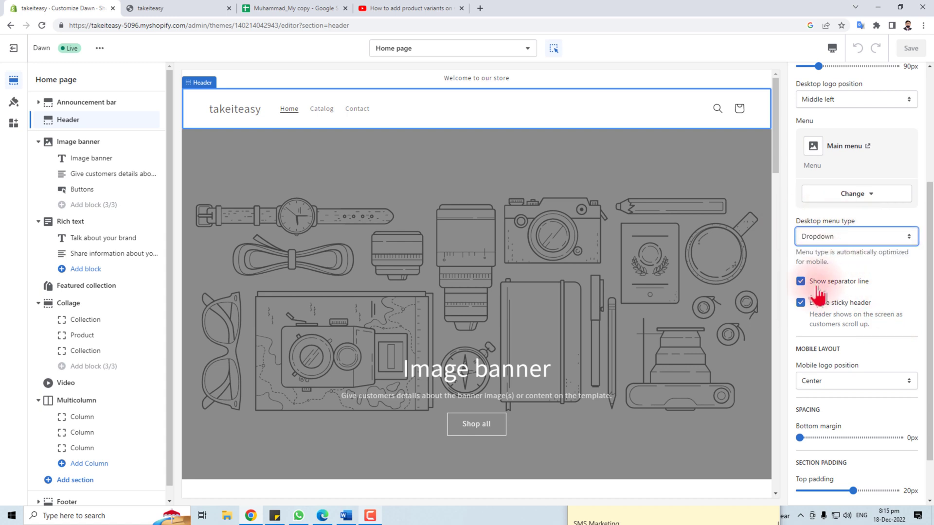
click(801, 283)
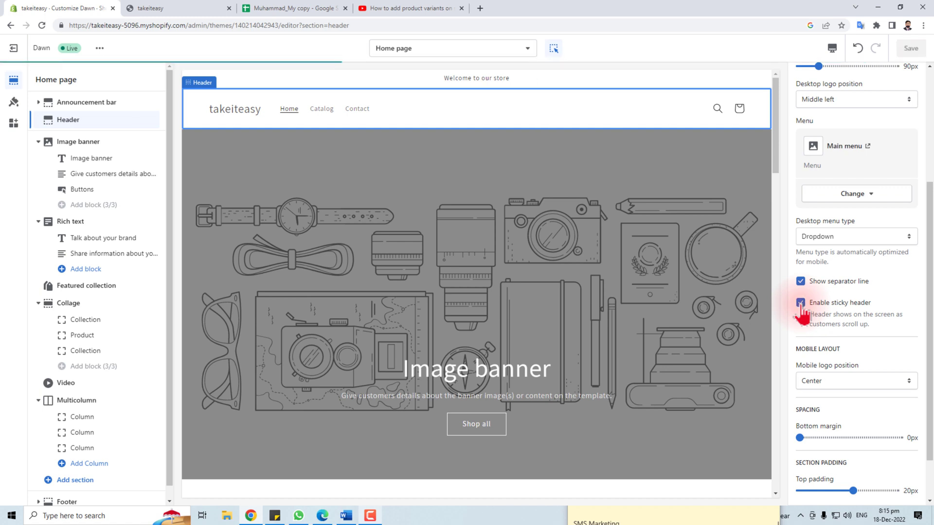
scroll(799, 397, down, 1)
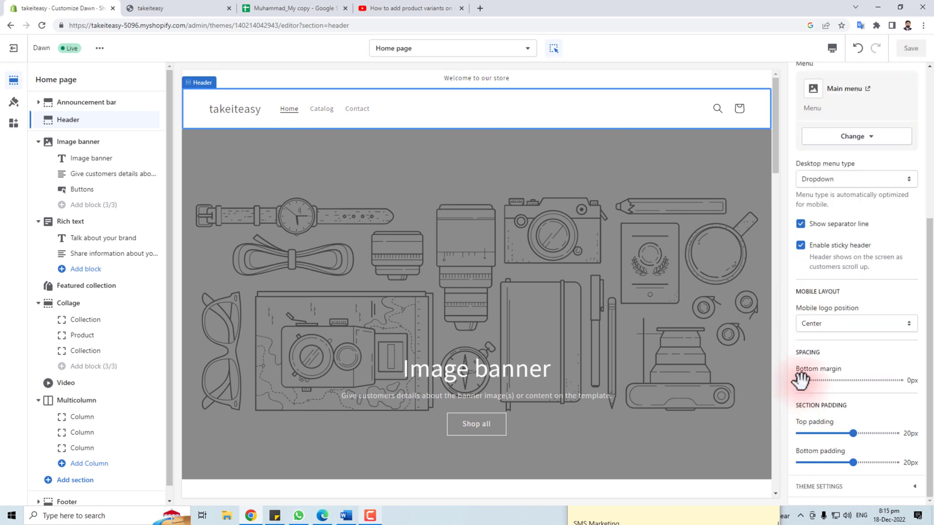
drag(805, 388, 834, 379)
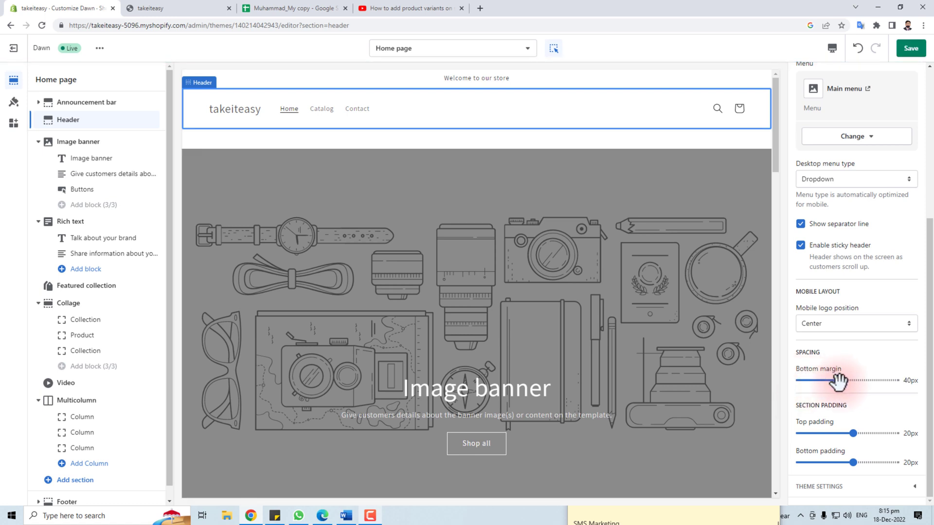
drag(838, 380, 796, 381)
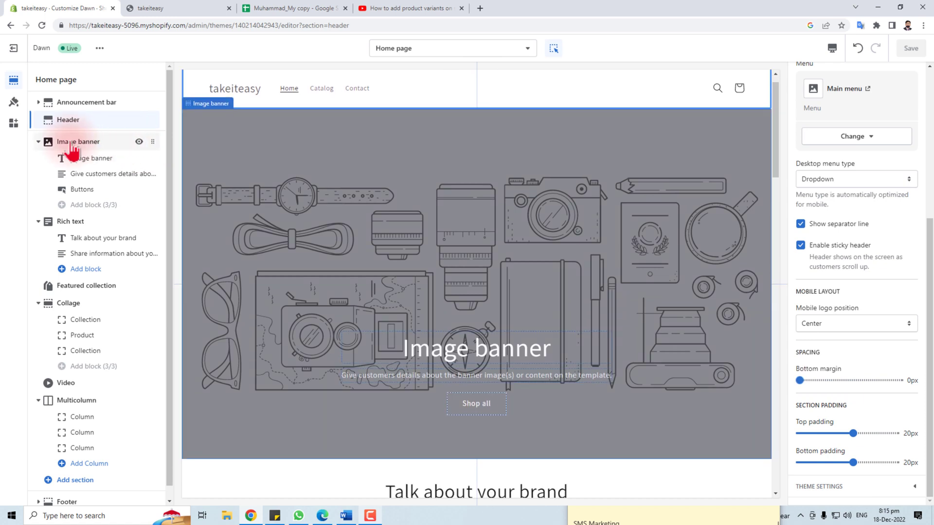
Step: Upload the pizza image '26' from the pictures folder for the image banner
click(86, 103)
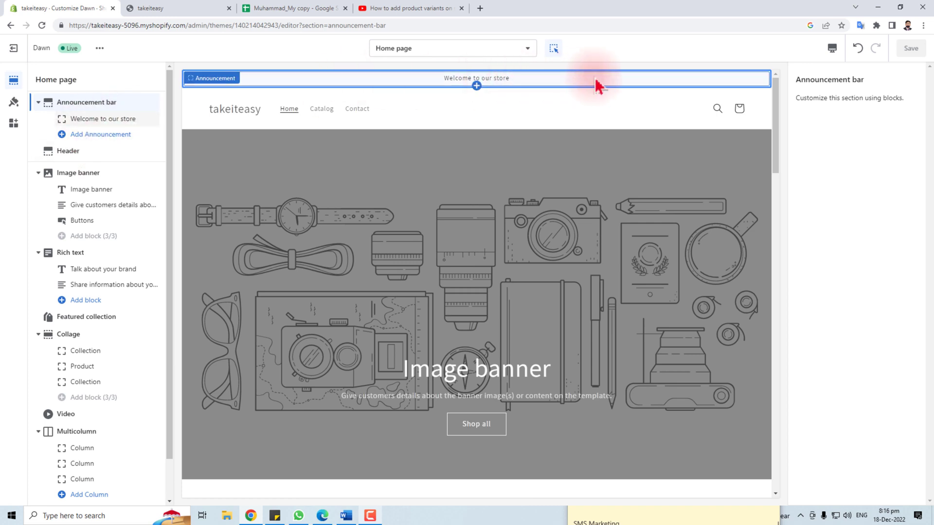
click(70, 152)
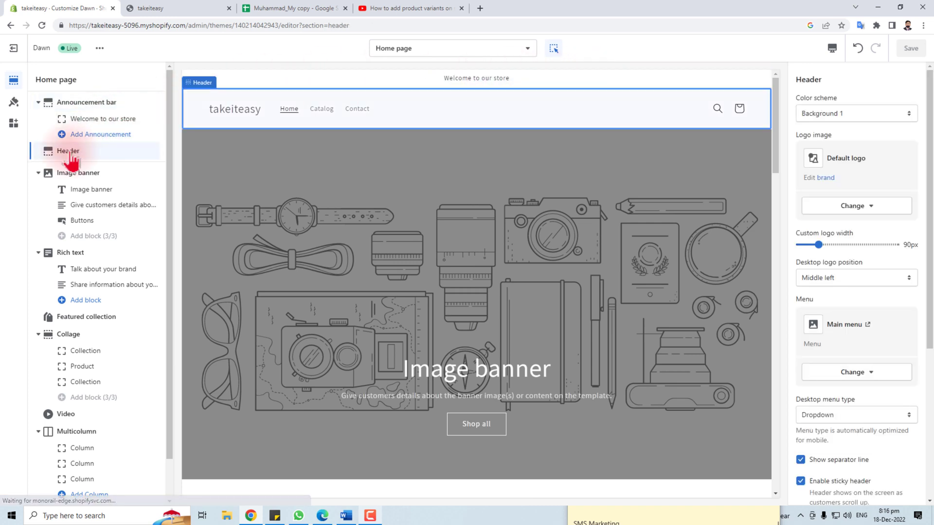
click(76, 174)
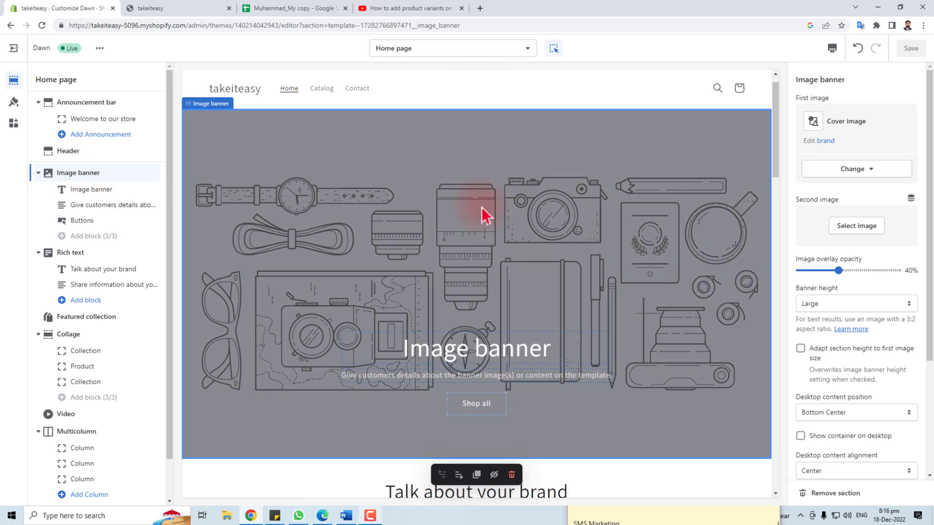
click(870, 171)
click(872, 235)
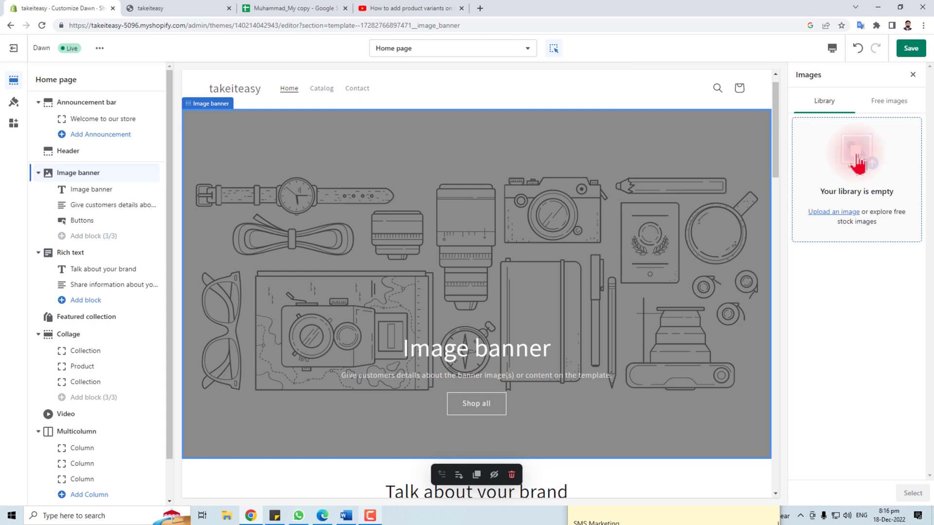
click(829, 212)
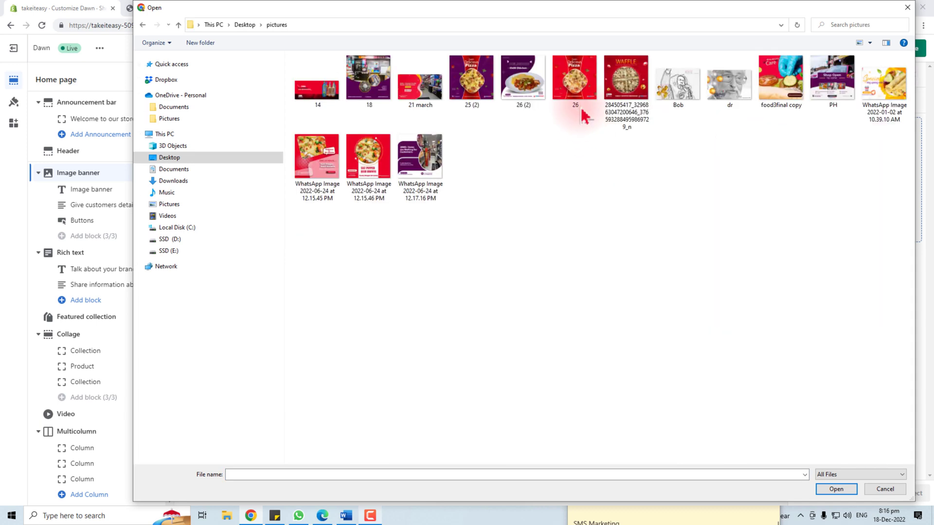
double_click(760, 82)
double_click(574, 82)
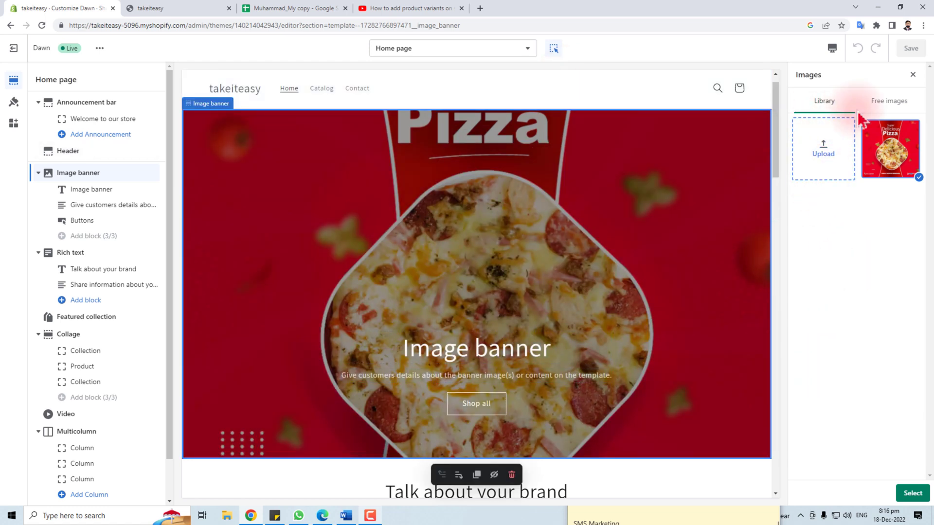
Step: Apply the pizza image and set the banner text to 'Family Shopper Broadoak' / 'Putting to first'
click(912, 494)
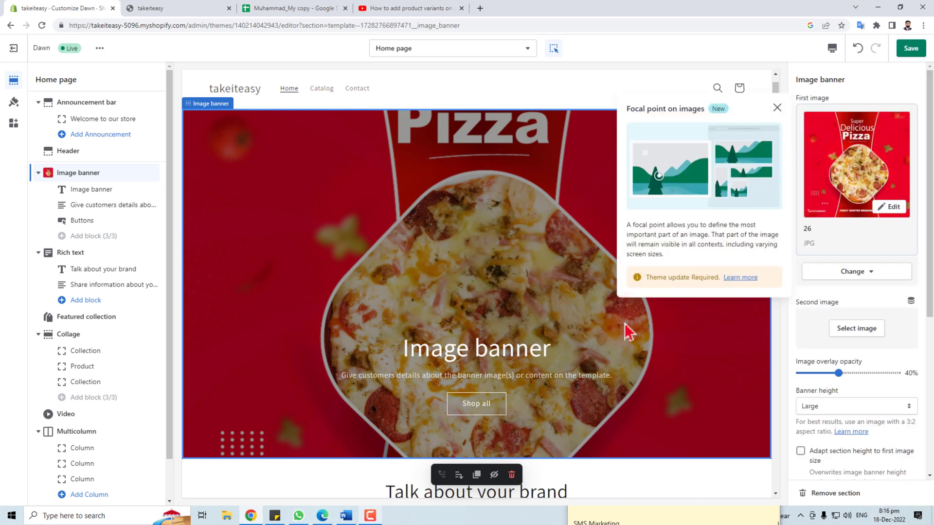
click(455, 363)
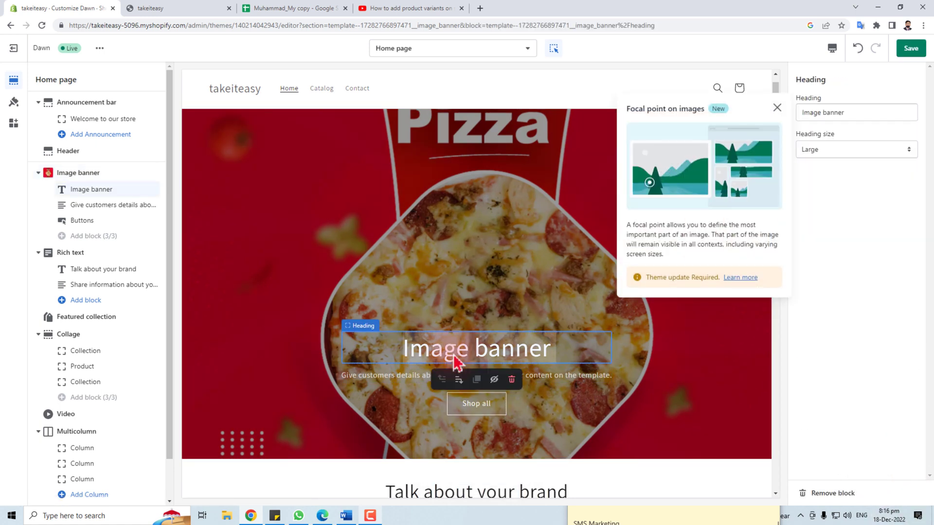
drag(855, 112, 734, 119)
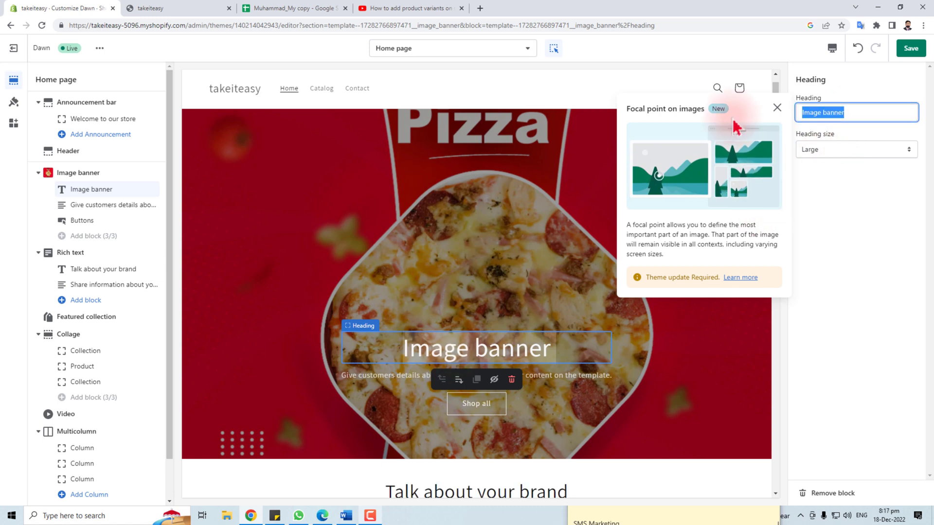
text(Famil)
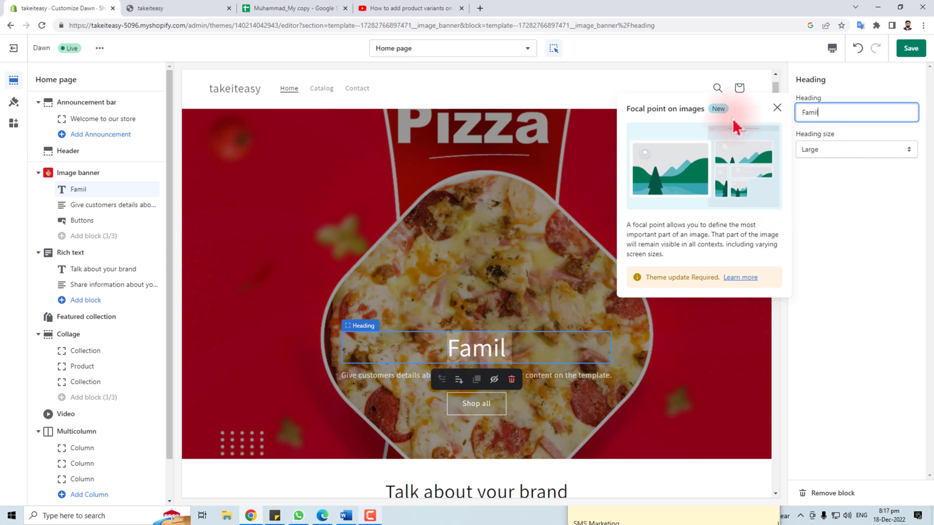
text(y Shopper Broadoak)
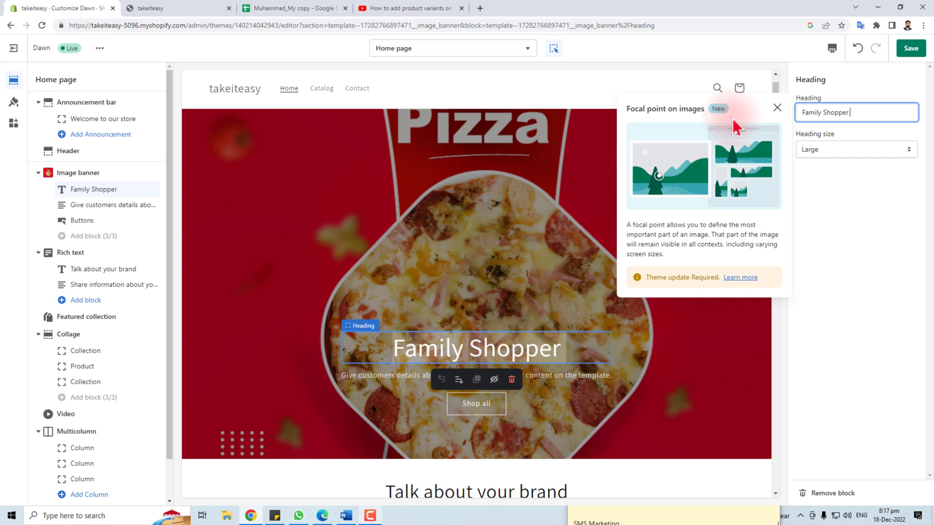
click(372, 377)
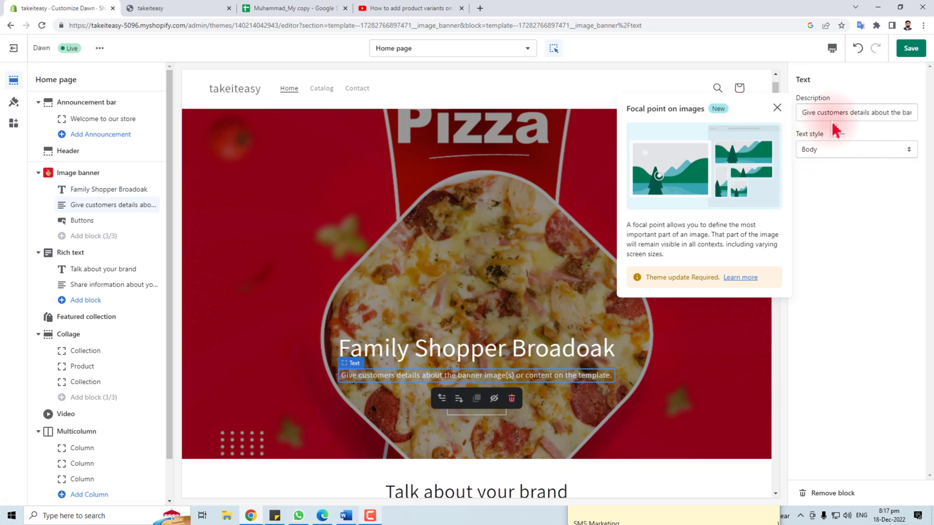
triple_click(830, 113)
text(P)
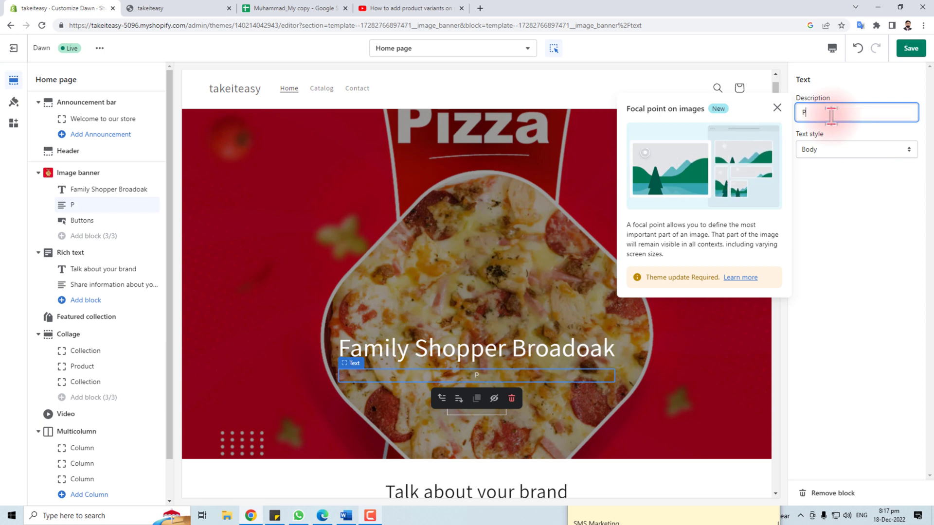
text(utting to first)
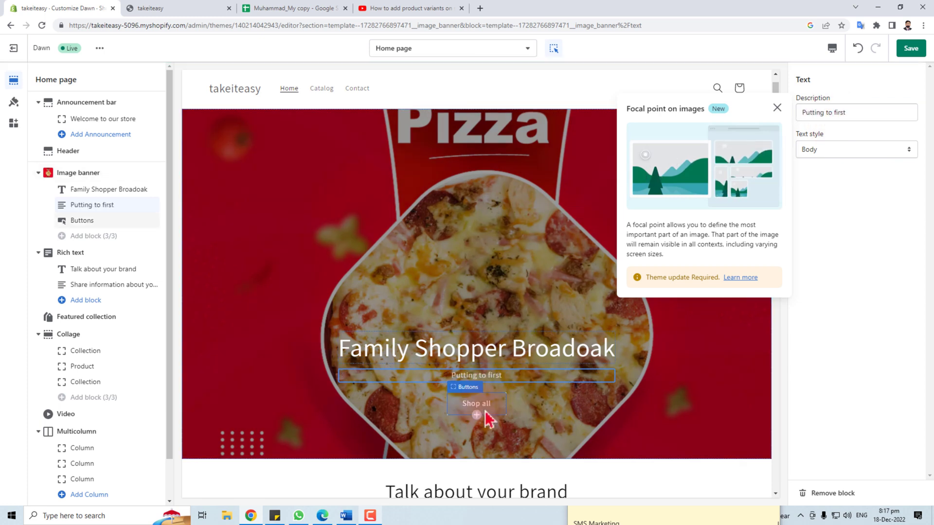
Step: Review the Shop all button's link options, leaving it at All Products
click(485, 413)
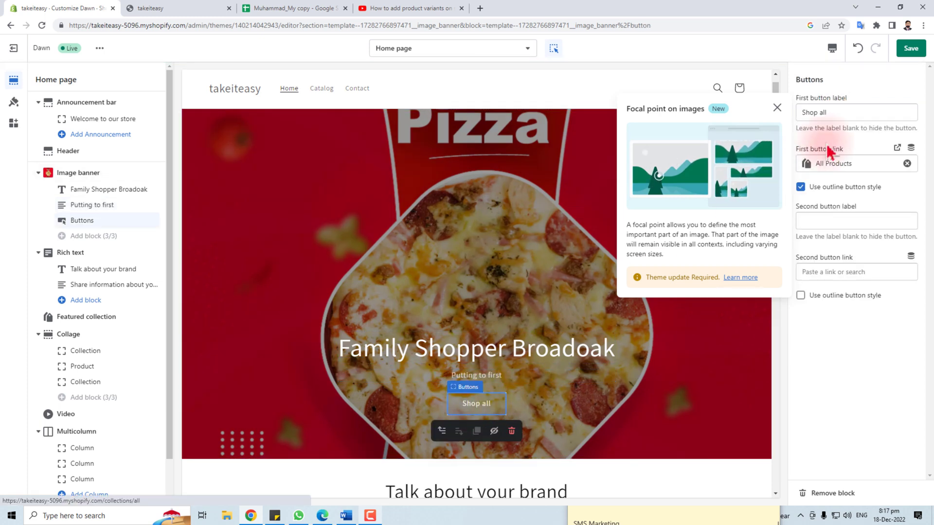
click(851, 114)
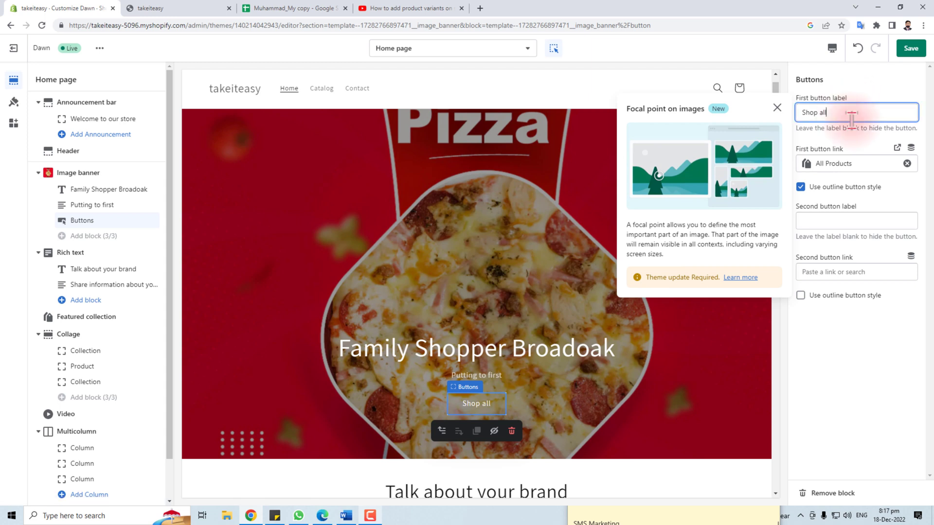
click(865, 160)
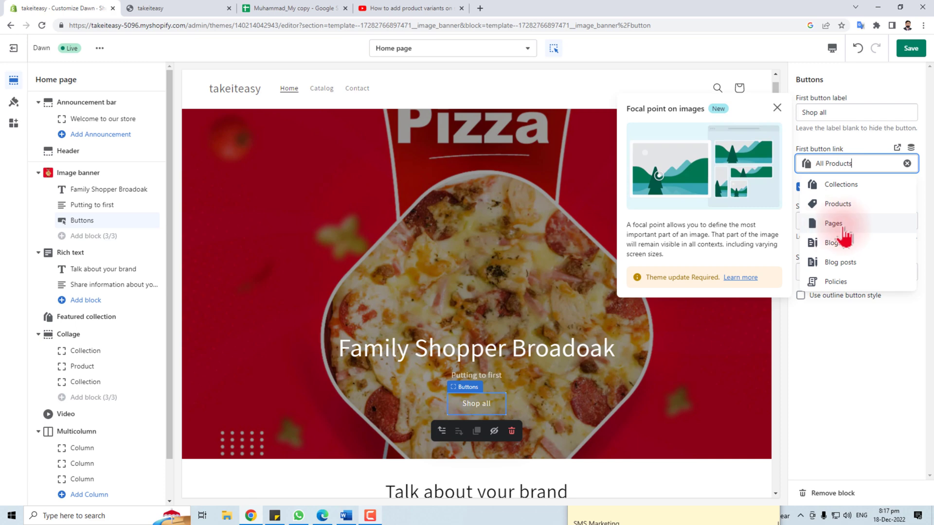
click(854, 340)
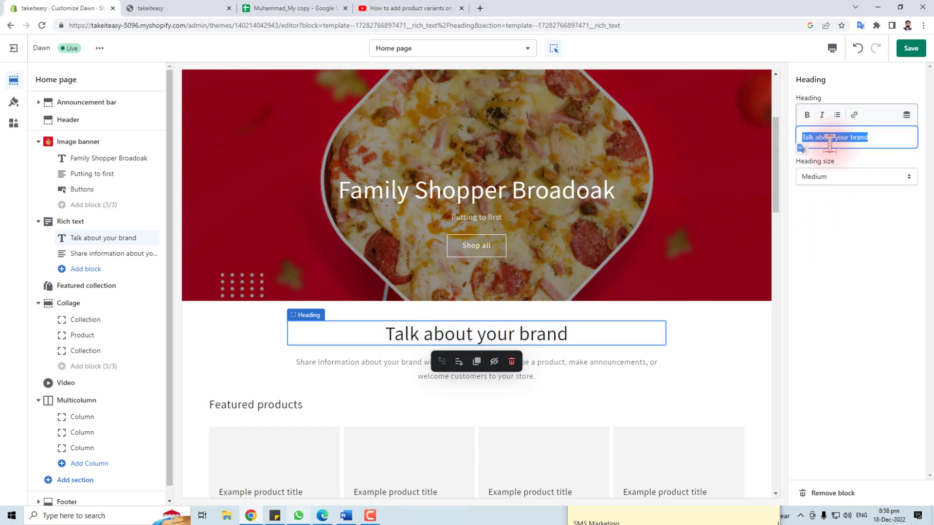
Step: Replace the rich text heading with a bold 'Convenience store', keeping Medium size
drag(802, 138, 886, 137)
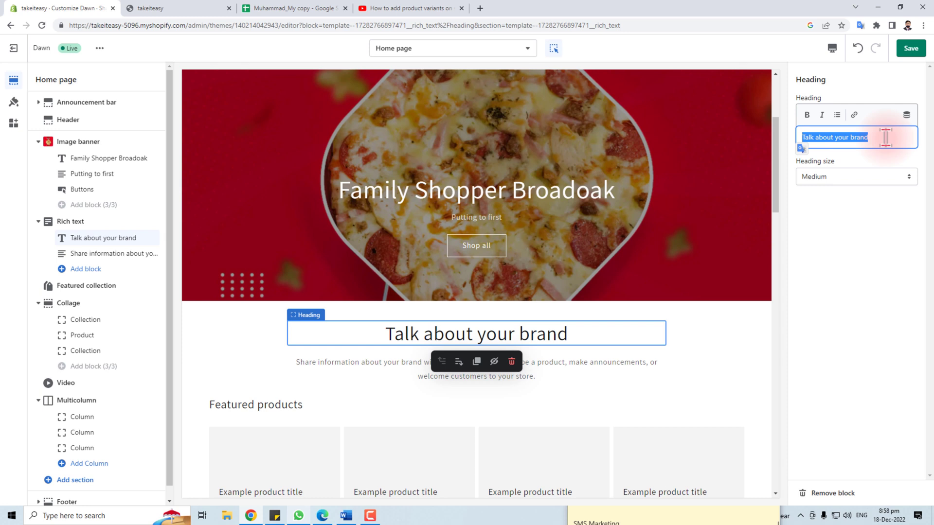
text(Convenience store)
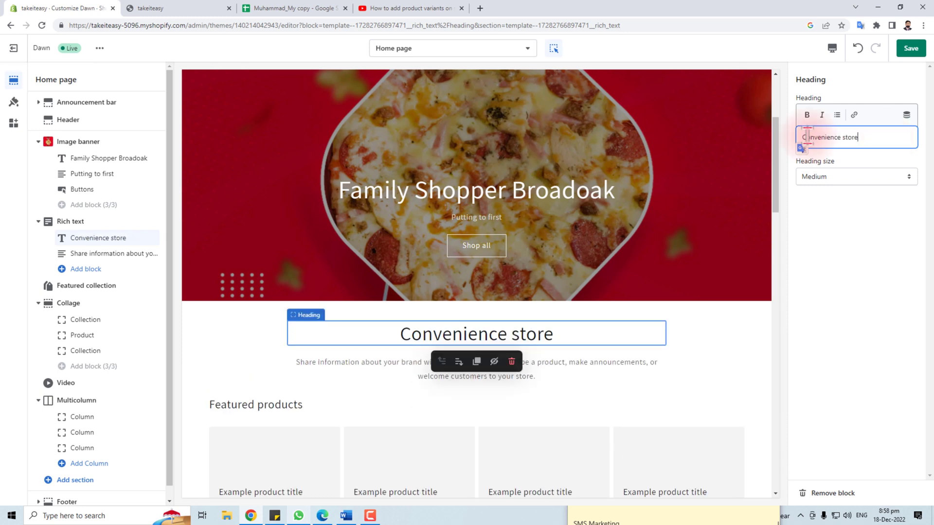
drag(805, 137, 830, 125)
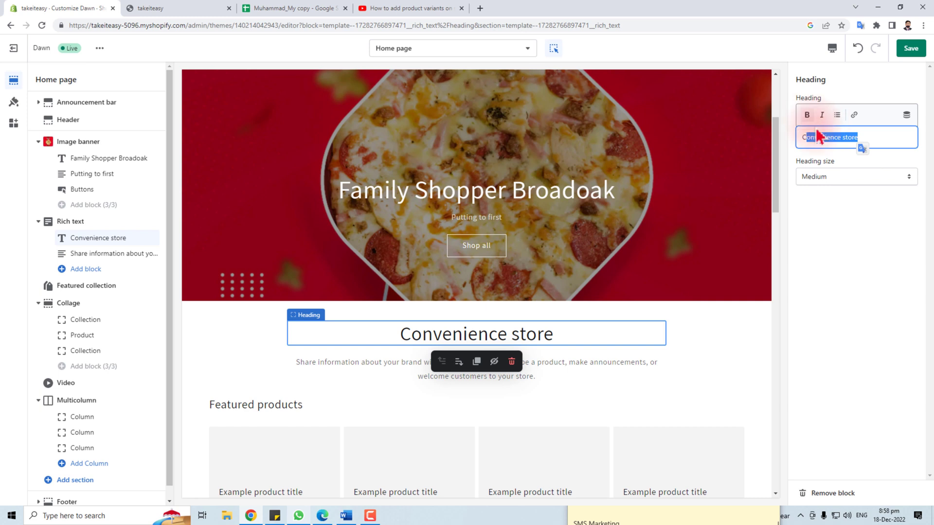
key(ctrl+b)
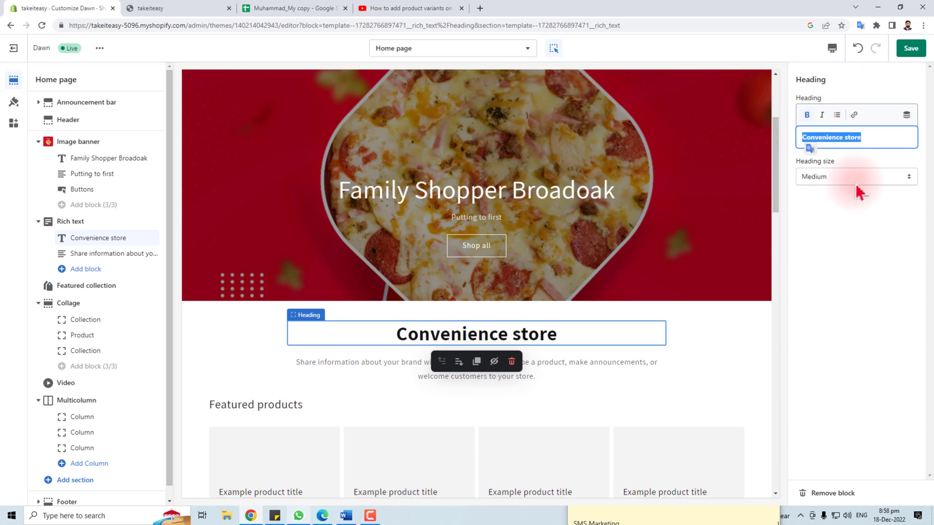
click(854, 177)
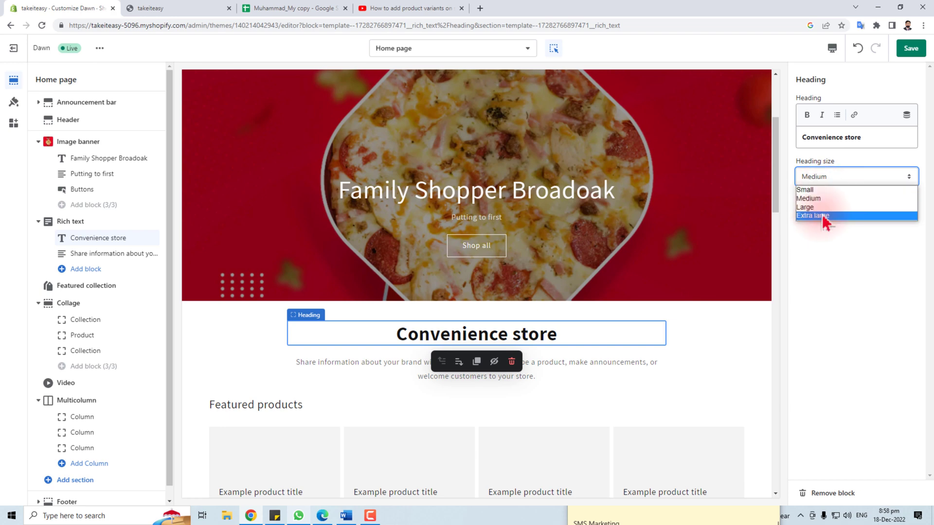
click(808, 198)
Step: Review the paragraph under the heading, leaving its description text unchanged
click(380, 369)
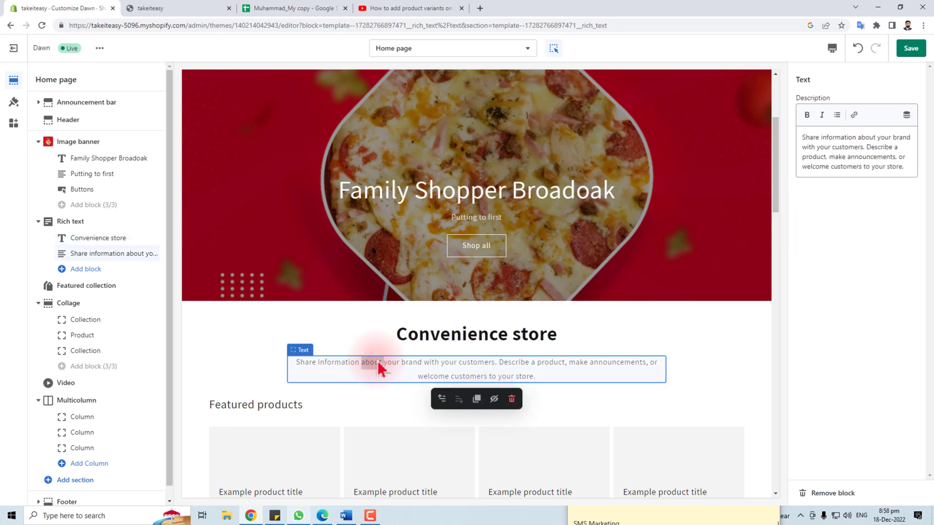
scroll(382, 371, down, 3)
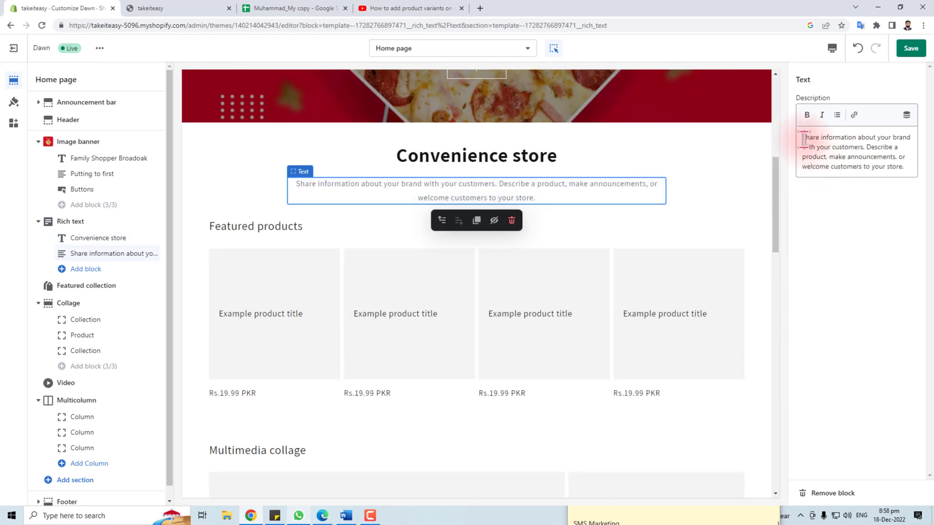
drag(802, 138, 906, 167)
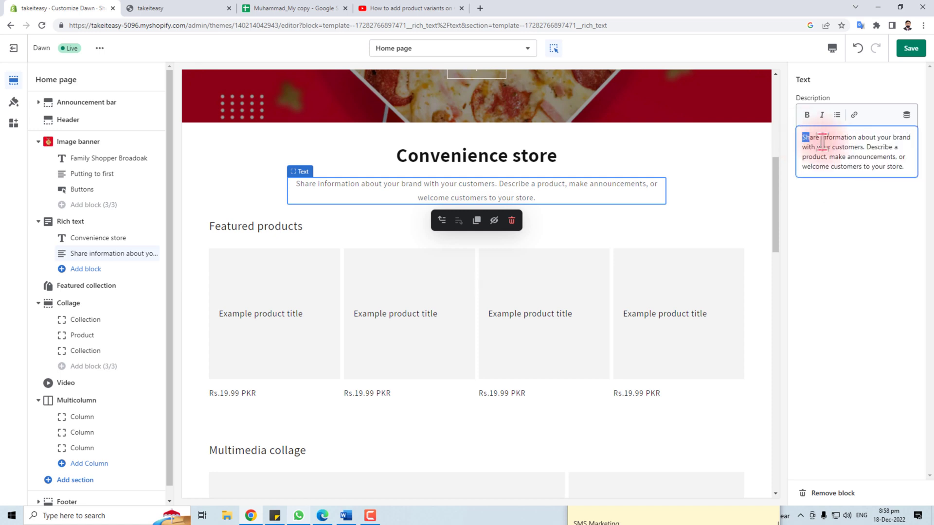
triple_click(805, 138)
click(709, 163)
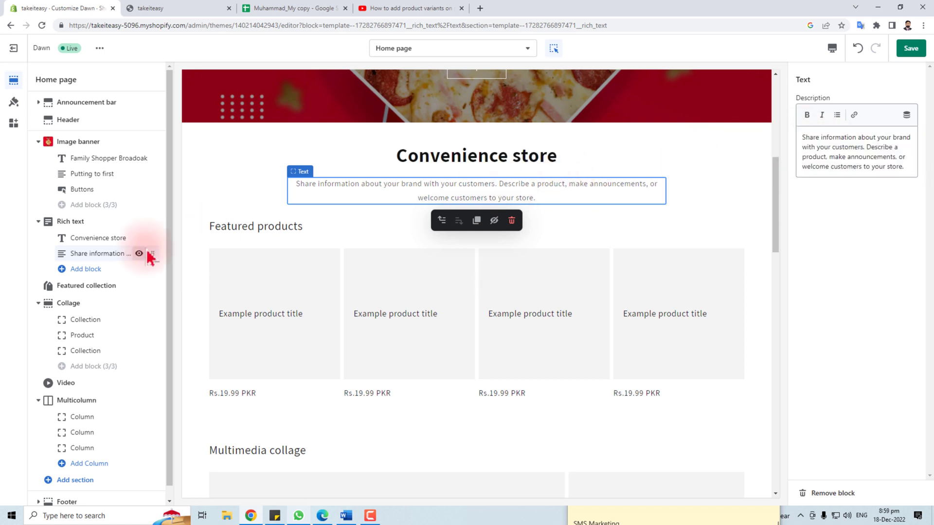
click(202, 240)
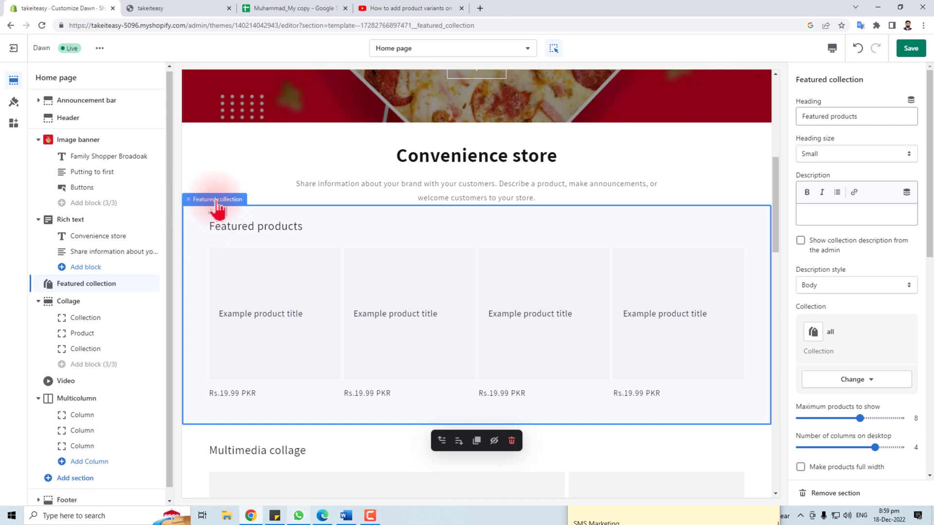
Step: Select the Featured collection section and check its heading, keeping size Small
click(267, 273)
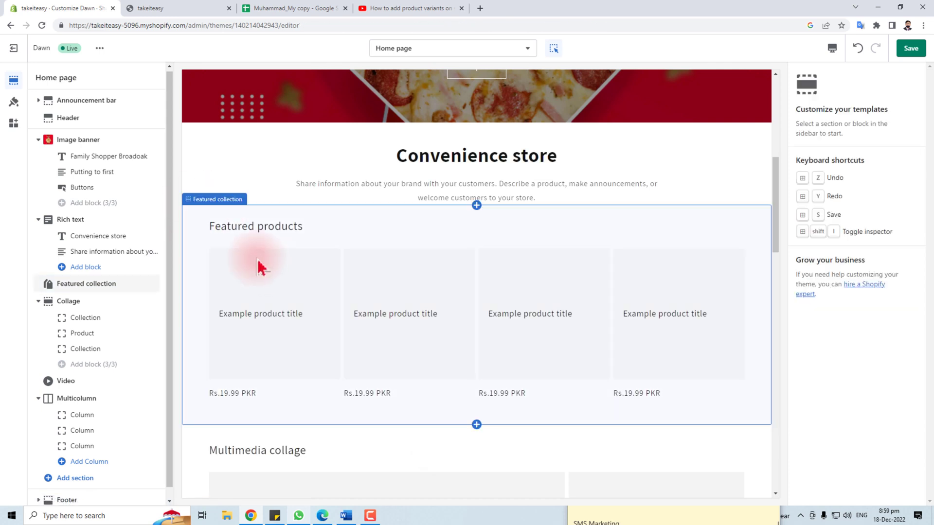
click(229, 207)
click(229, 207)
click(239, 237)
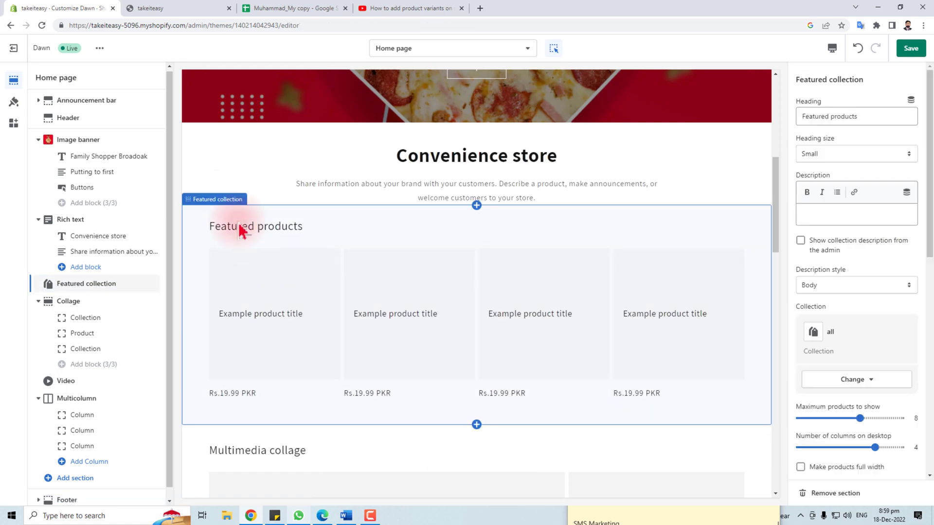
triple_click(870, 116)
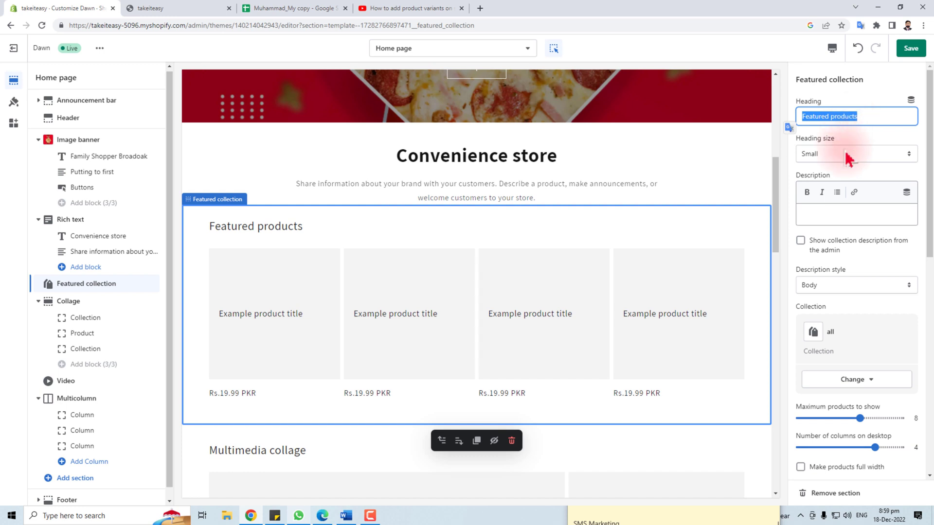
click(846, 154)
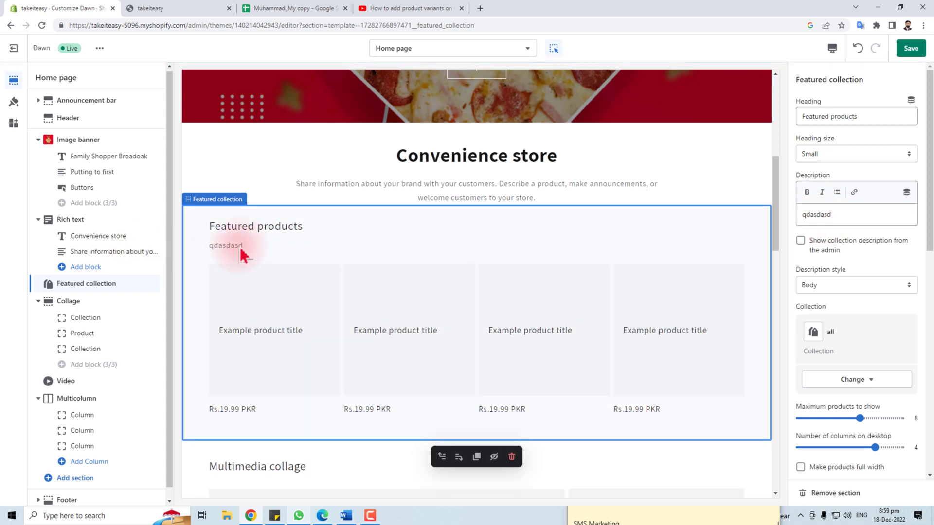
Step: Clear the stray description text and set the description style back to Body
drag(846, 214, 755, 224)
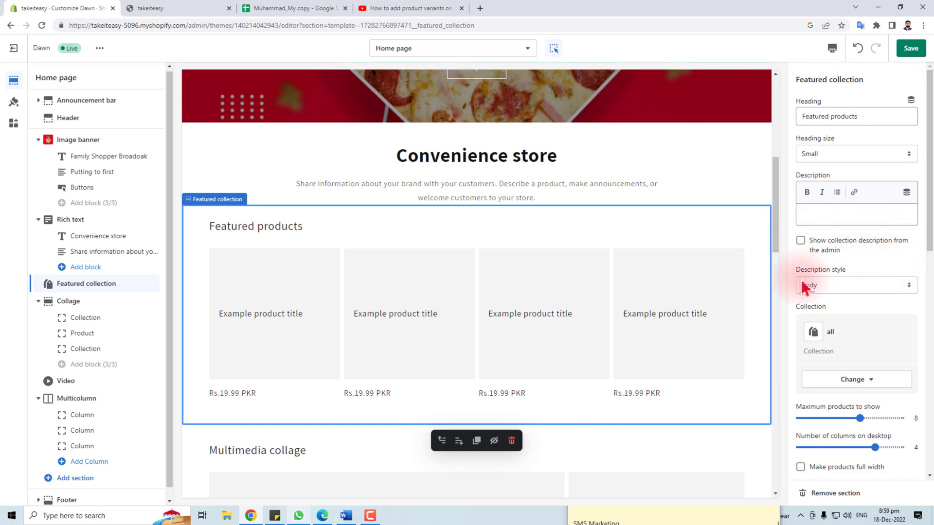
click(854, 287)
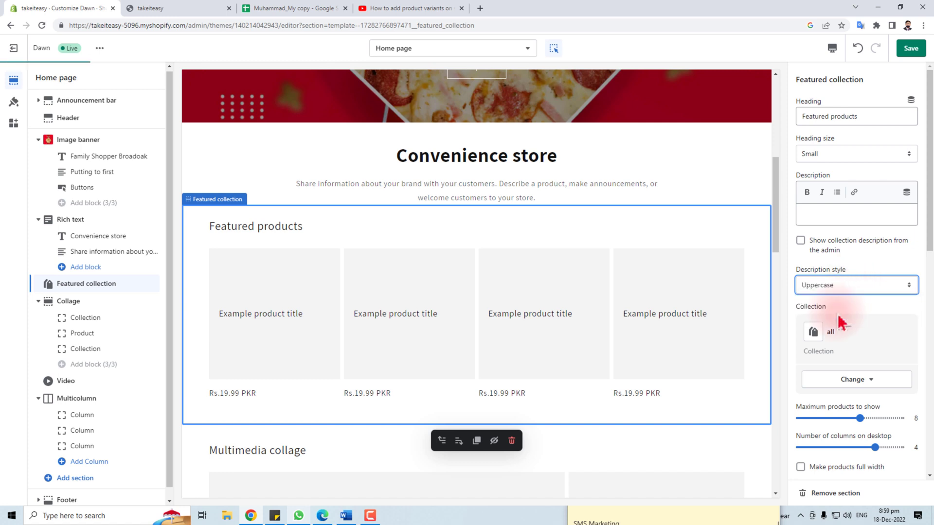
click(854, 293)
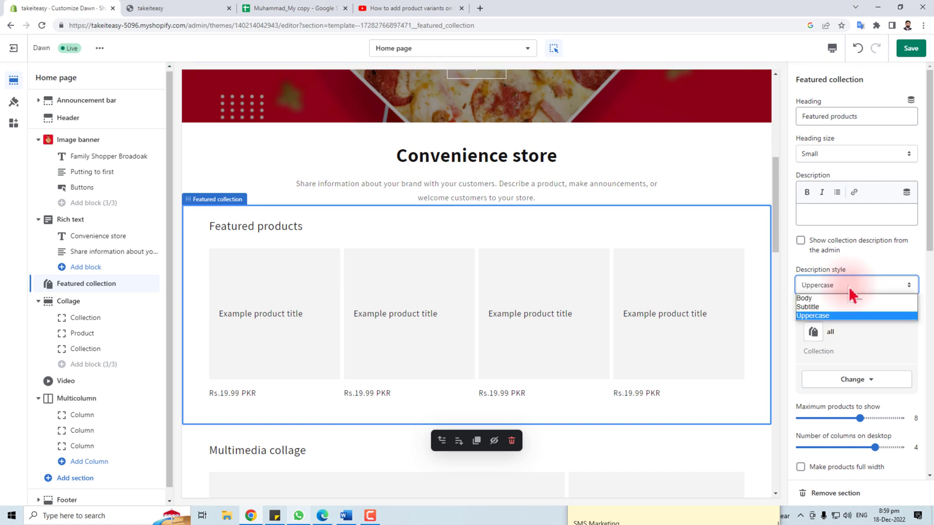
click(823, 299)
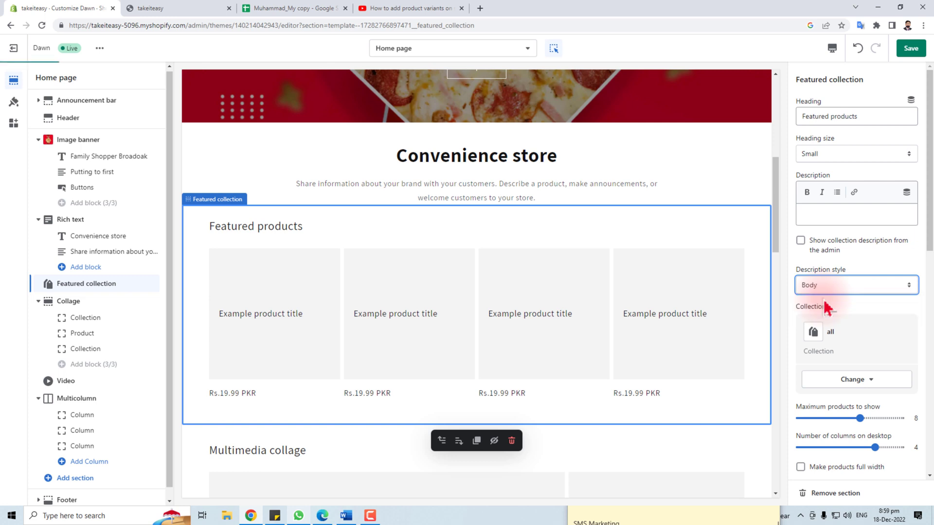
click(821, 340)
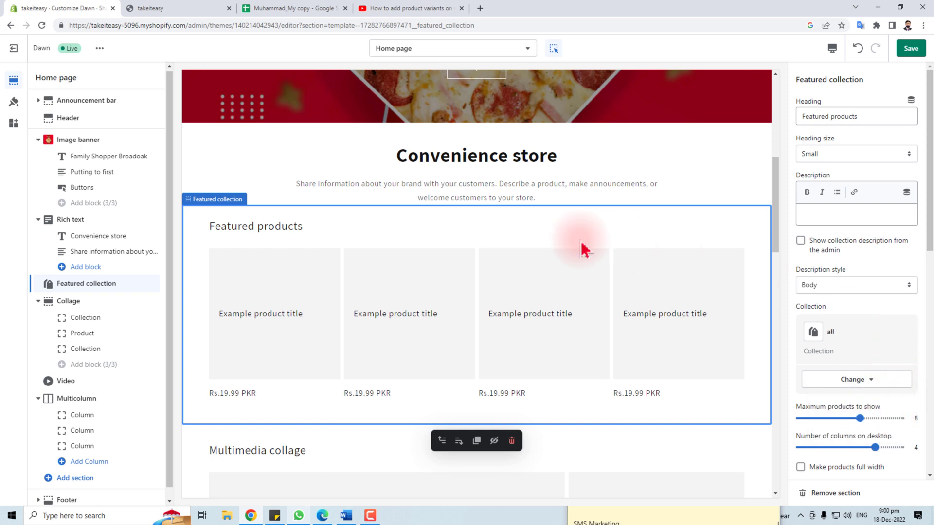
scroll(577, 378, down, 3)
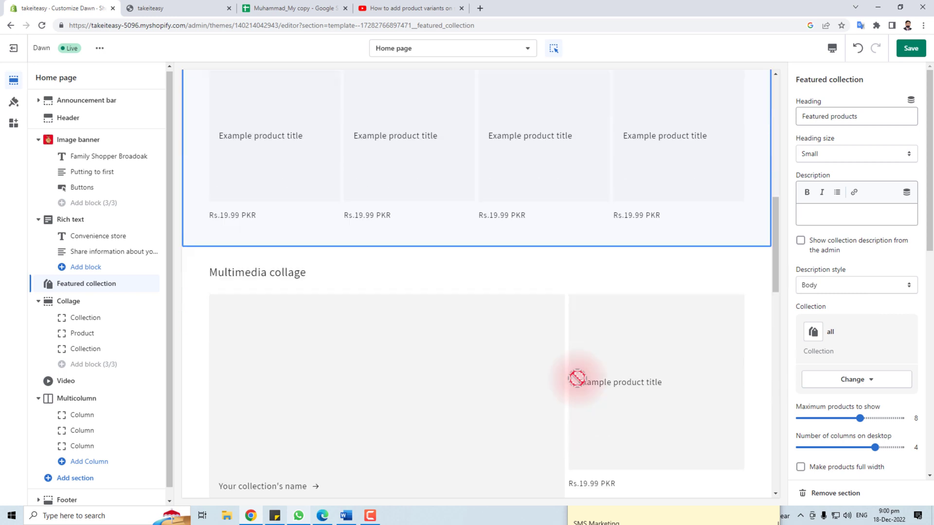
scroll(625, 330, up, 3)
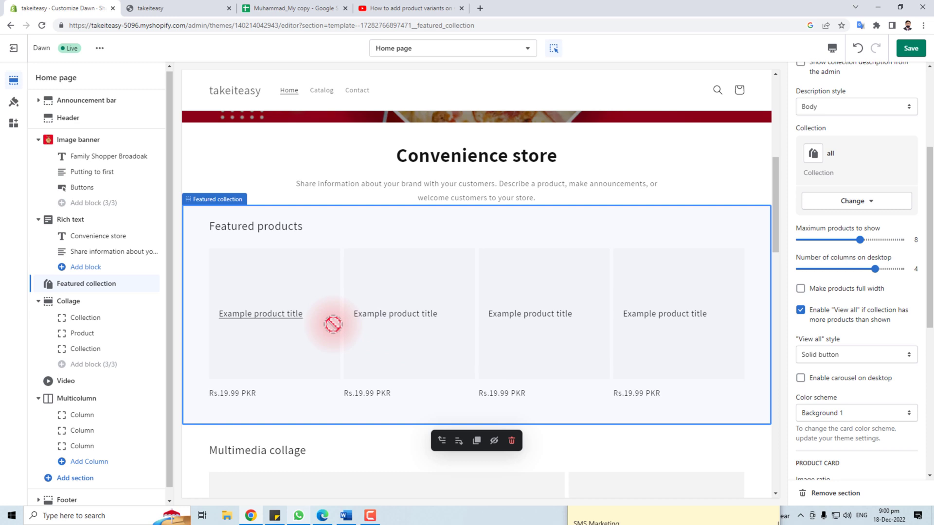
Step: Change the Featured collection's View all style to Outline button
scroll(904, 379, down, 7)
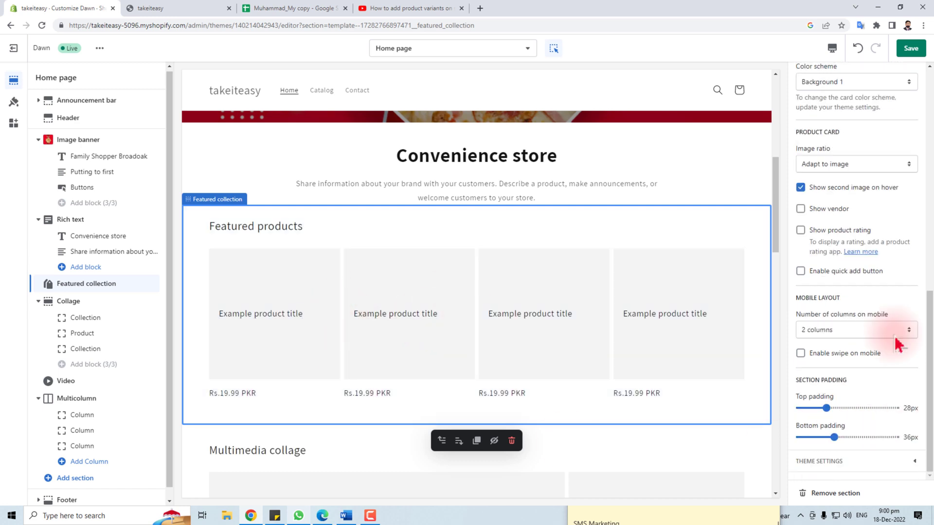
scroll(898, 344, up, 7)
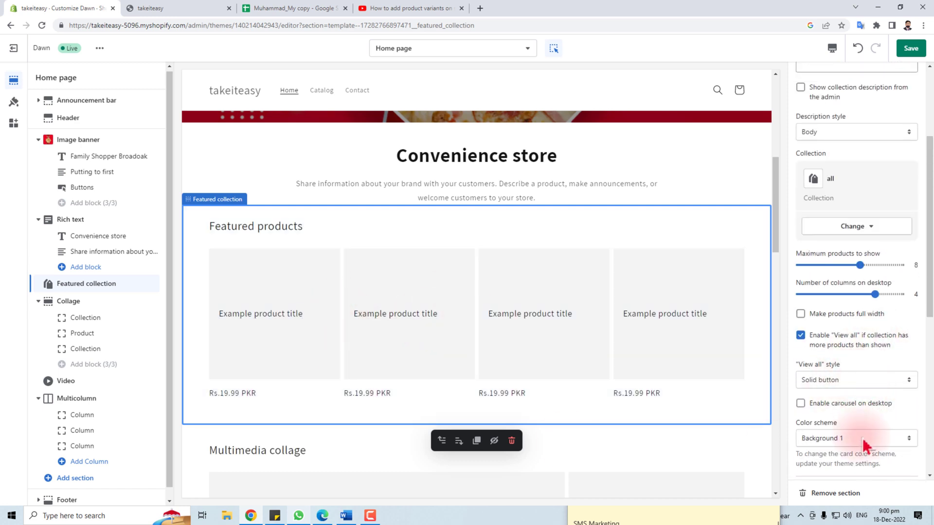
click(833, 419)
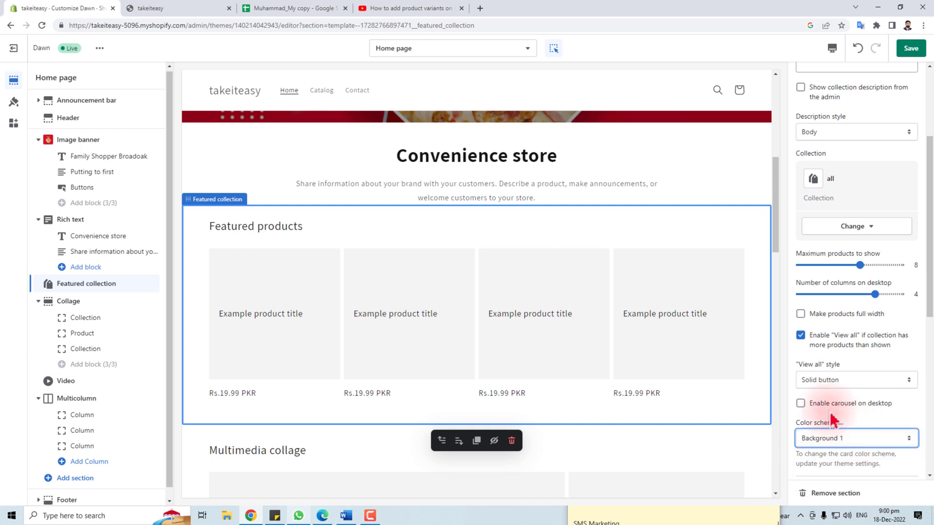
click(836, 382)
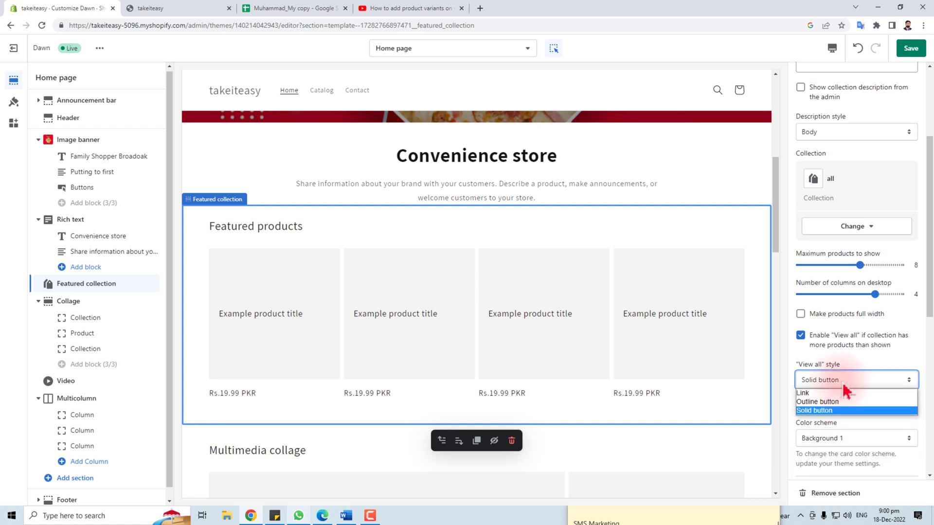
click(844, 410)
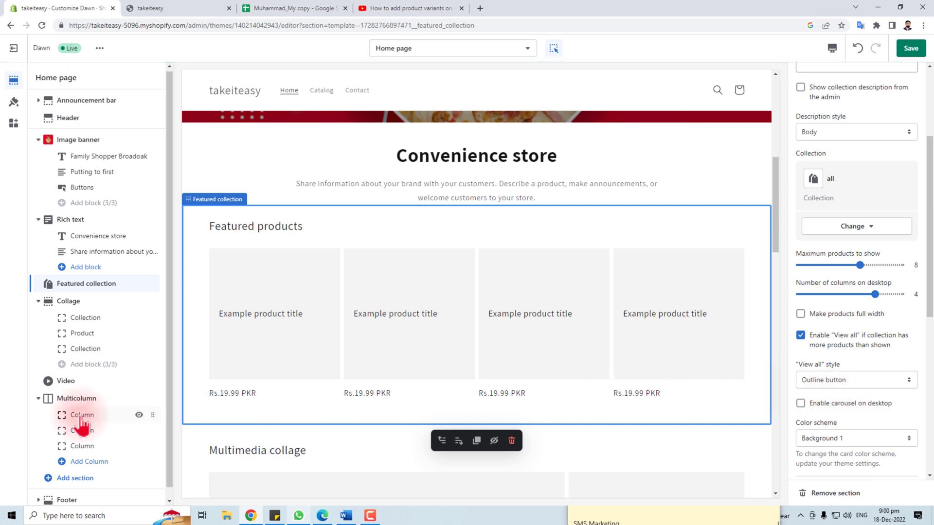
Step: Reduce the section's bottom padding to 32px
scroll(837, 438, down, 1)
scroll(836, 438, down, 7)
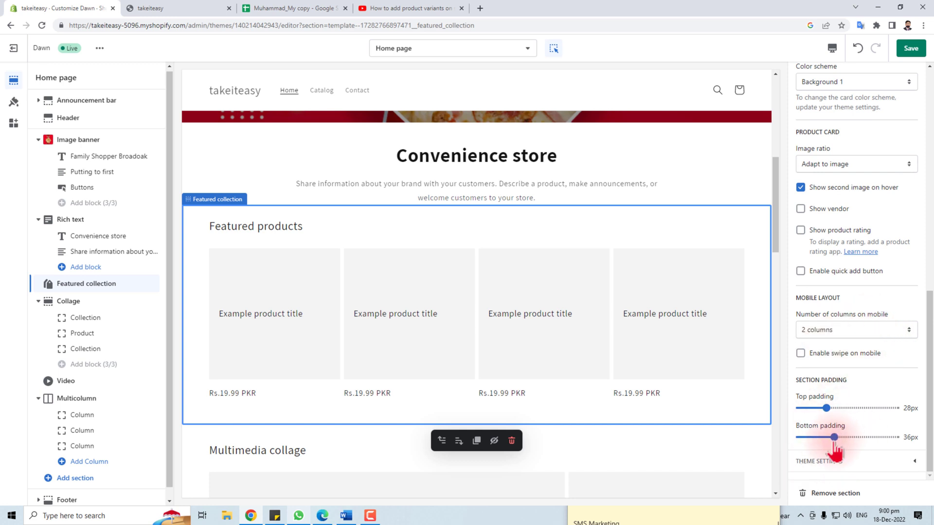
mouse_move(835, 438)
mouse_down()
mouse_move(870, 439)
mouse_move(827, 440)
mouse_up()
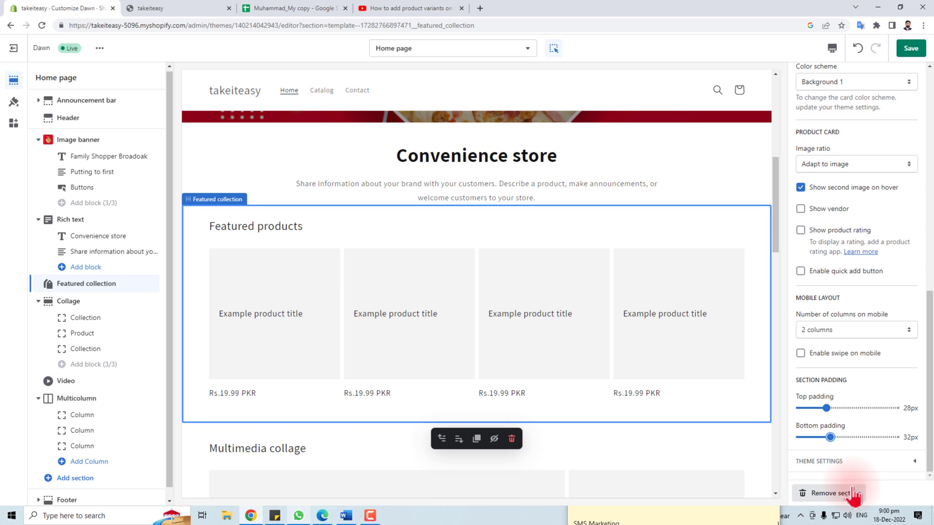
scroll(325, 372, down, 5)
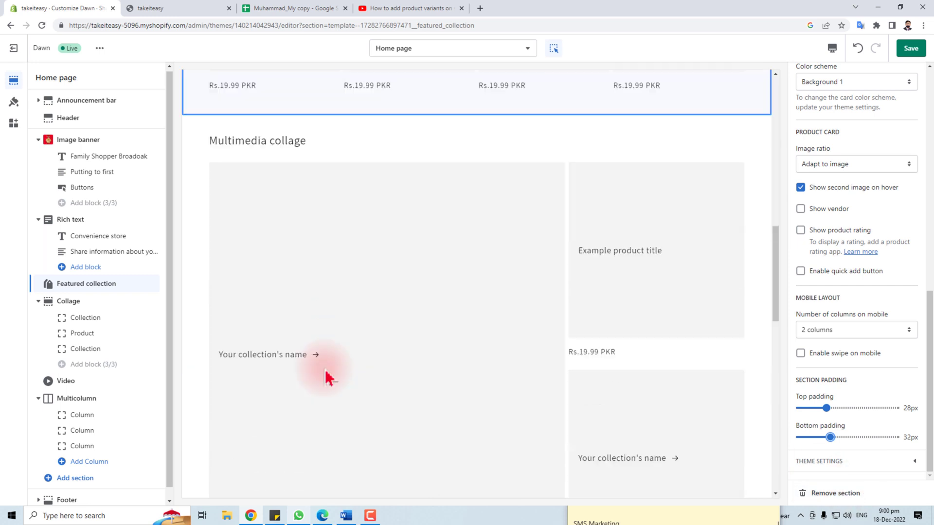
Step: Check the collage's large collection block and open Create collection in a new tab
click(403, 267)
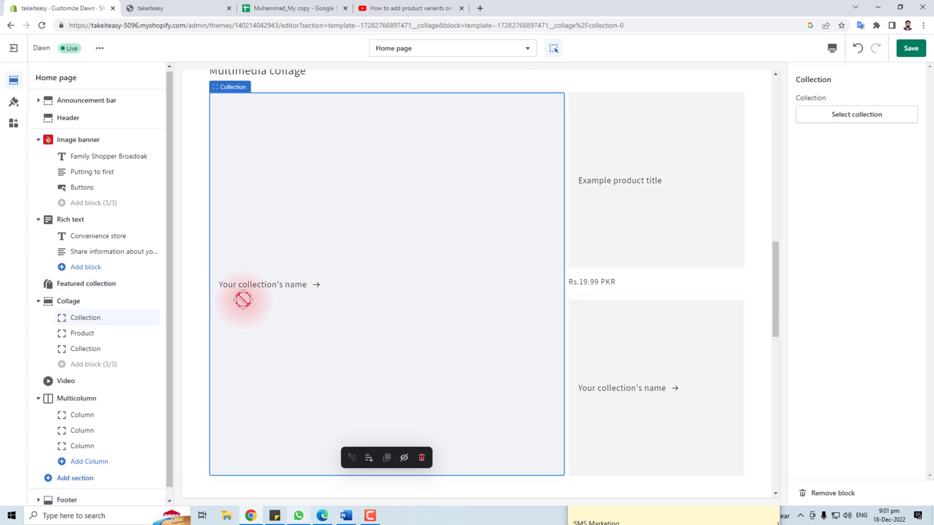
click(880, 116)
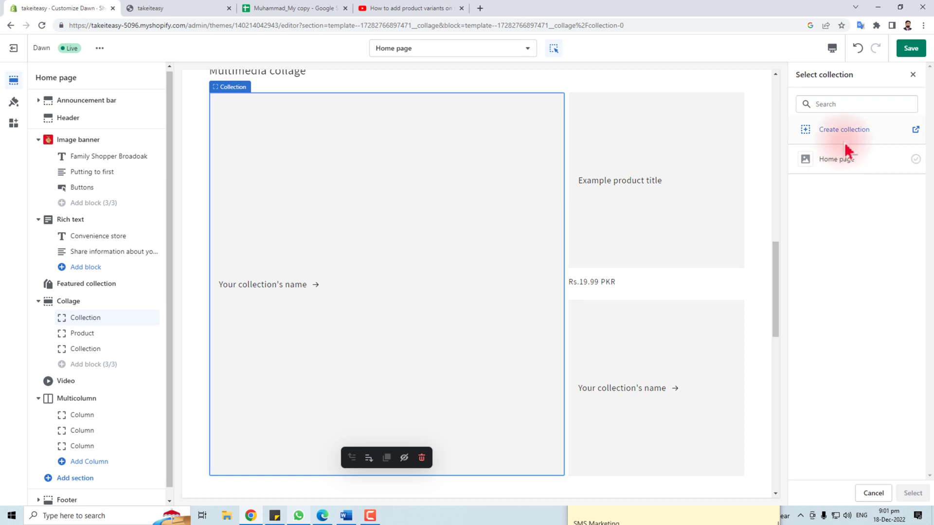
click(916, 131)
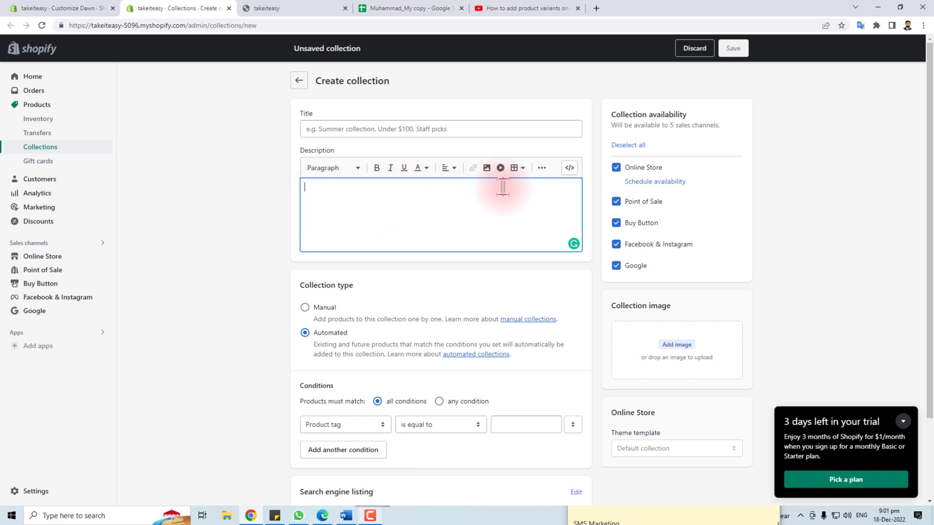
click(50, 12)
Step: Review the collage's product block without choosing a product, then select the lower Collection block
click(657, 201)
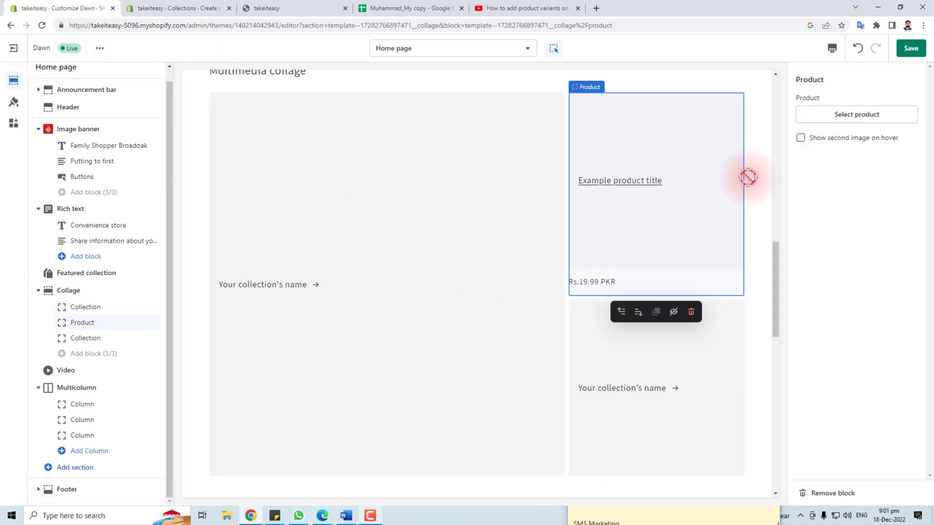
click(858, 117)
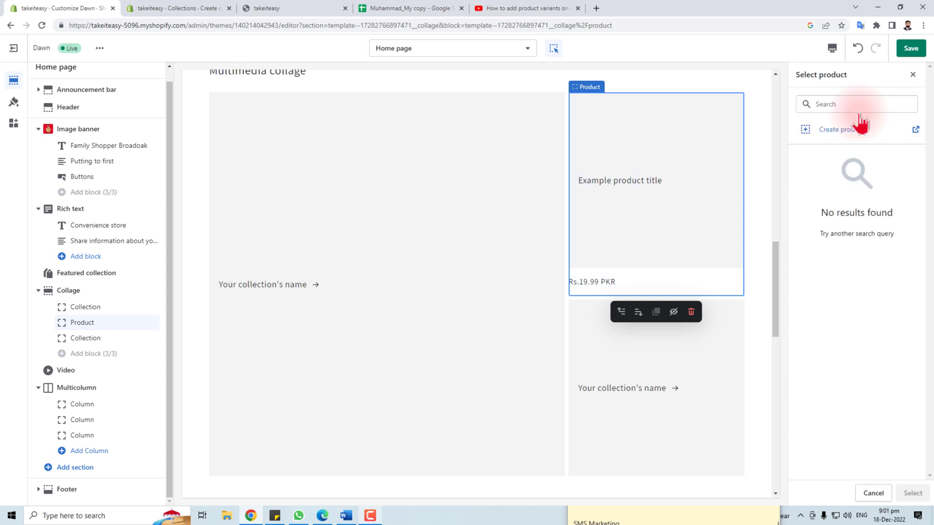
click(914, 76)
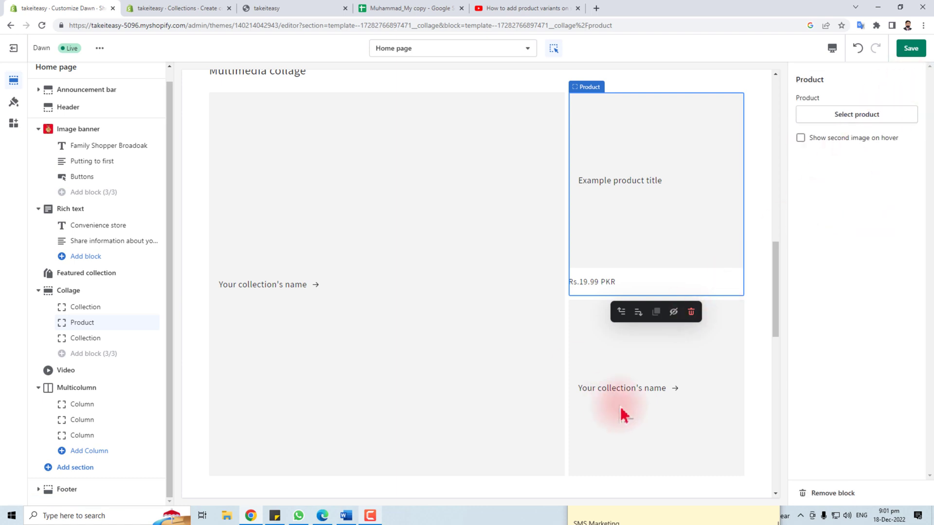
click(624, 415)
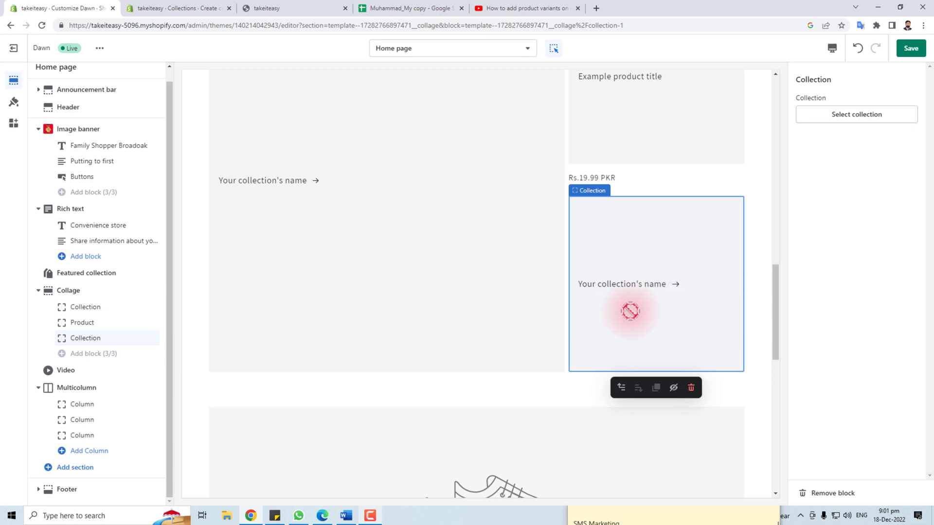
scroll(624, 313, down, 8)
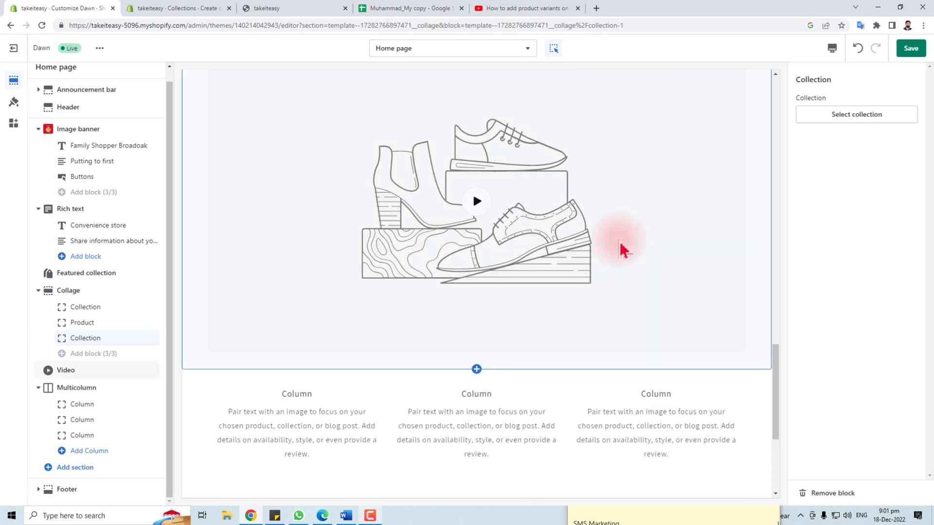
Step: Select the Video section, play its preview and select the YouTube URL
click(505, 258)
click(475, 288)
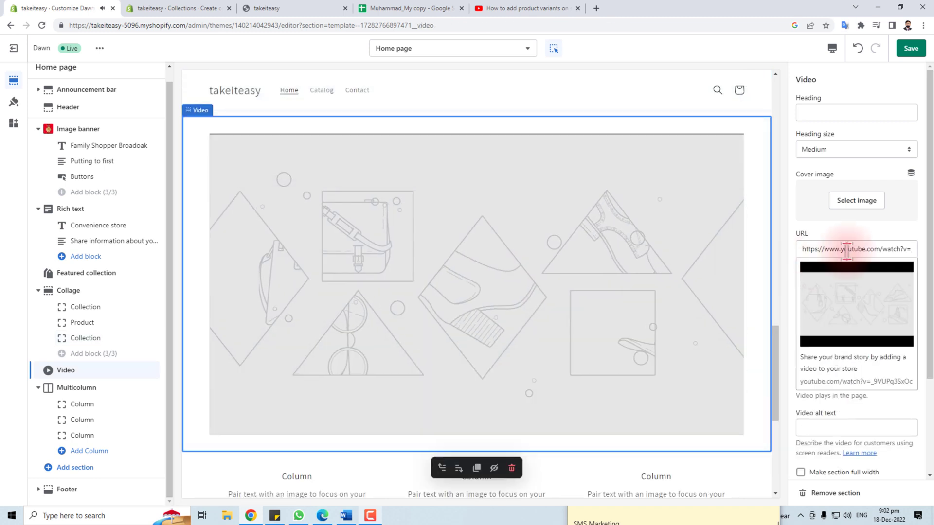
triple_click(850, 249)
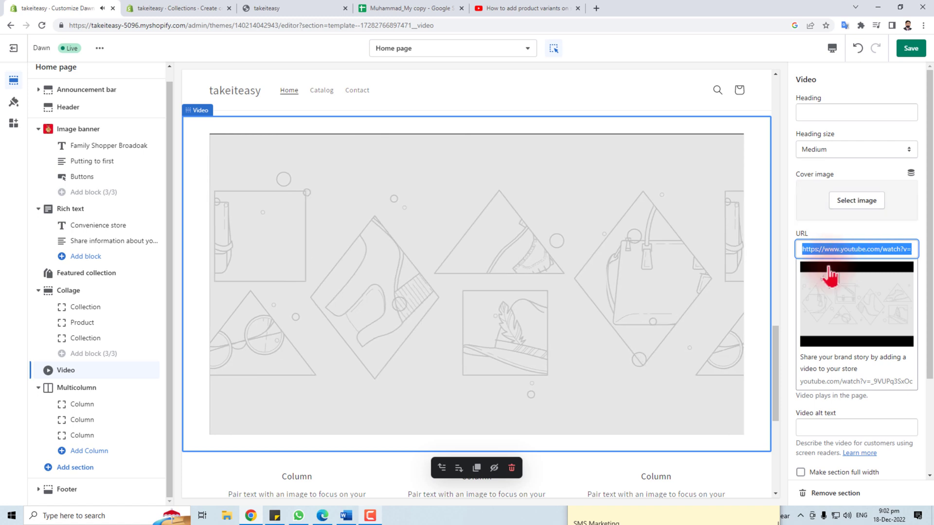
click(837, 249)
triple_click(837, 249)
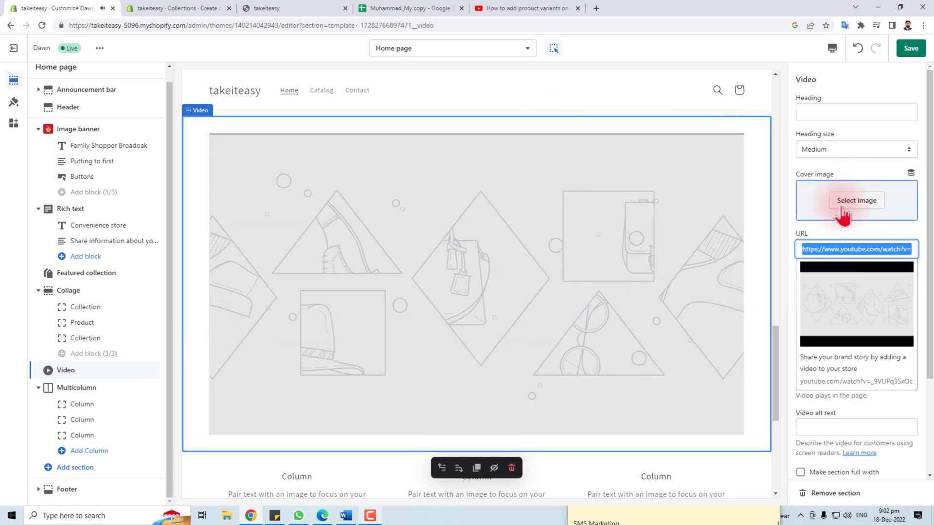
Step: Try the pizza image as the video cover but close the library, keeping the placeholder
click(856, 200)
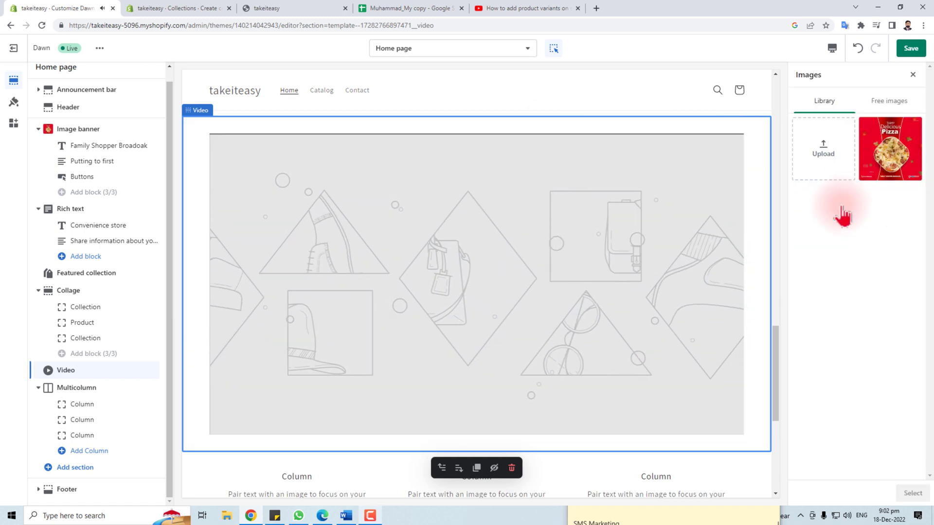
click(888, 156)
click(914, 494)
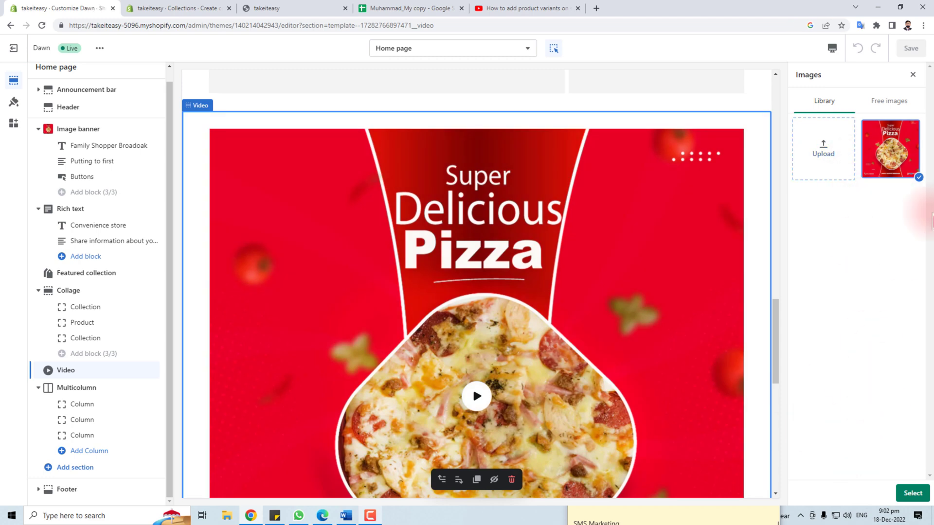
click(912, 74)
scroll(892, 375, down, 3)
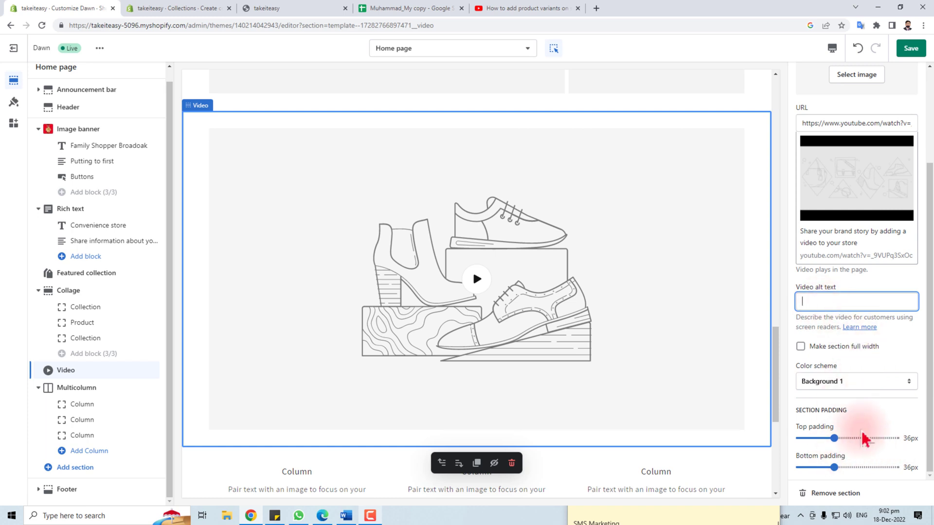
scroll(506, 438, down, 4)
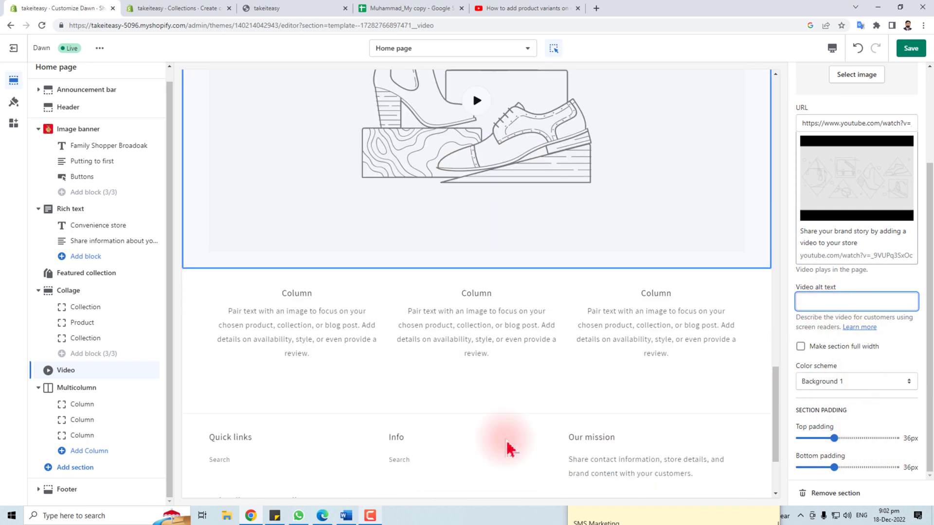
Step: Select each of the three Multicolumn columns in turn, ending on the first column's settings
click(292, 350)
click(480, 327)
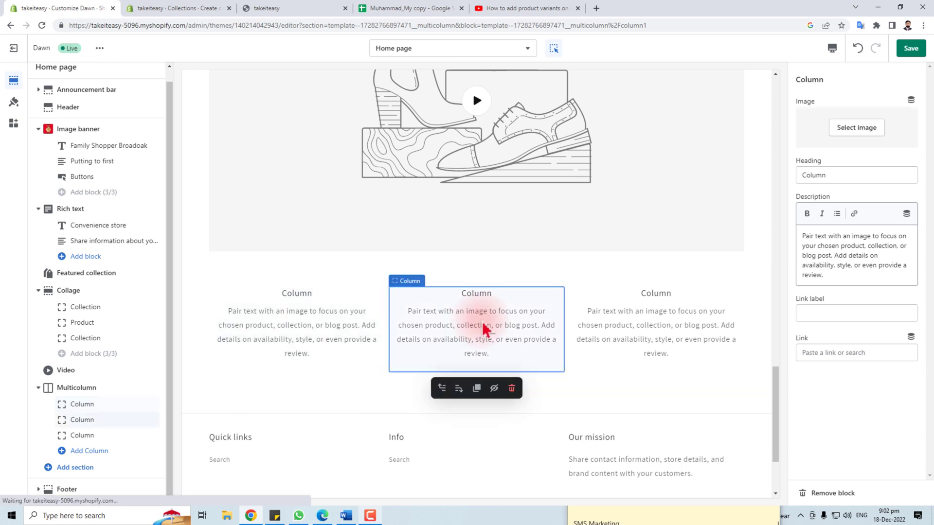
click(647, 336)
click(335, 336)
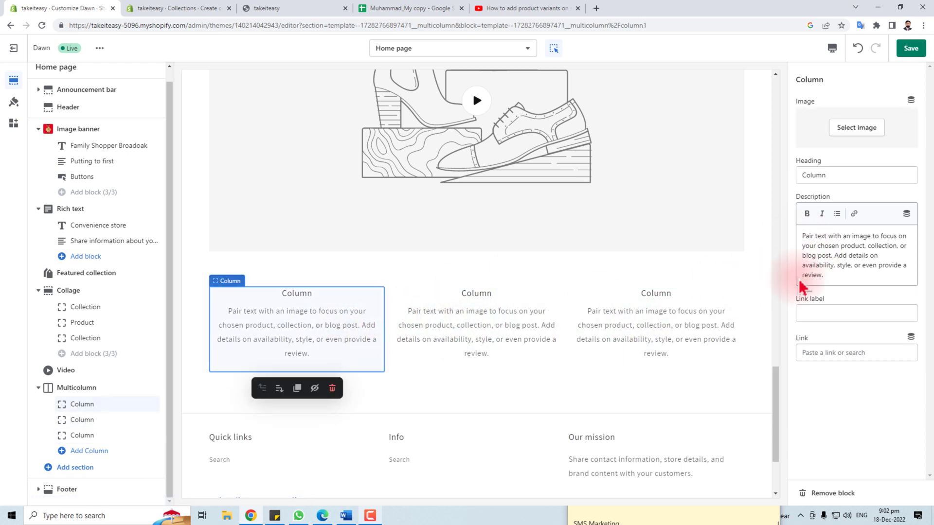
Step: Select the footer's Quick links menu block and focus its heading field
double_click(845, 175)
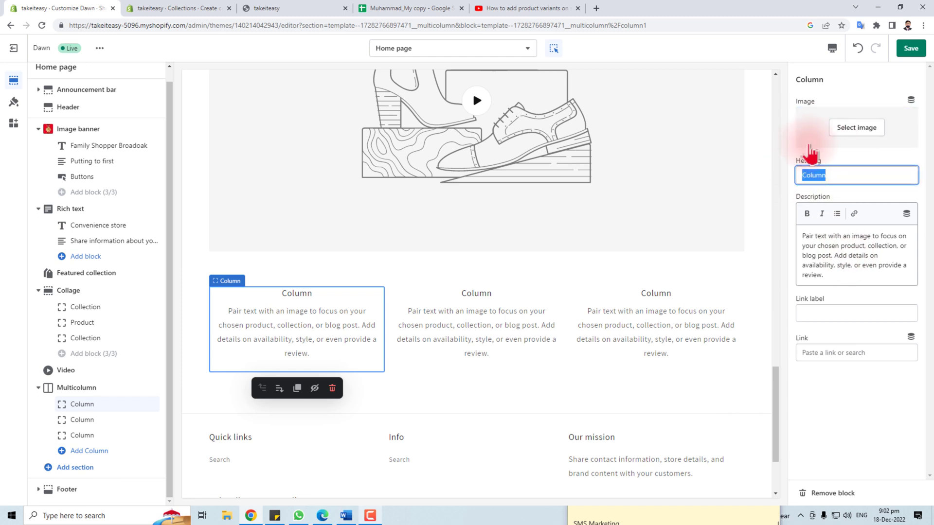
scroll(358, 371, down, 2)
click(271, 347)
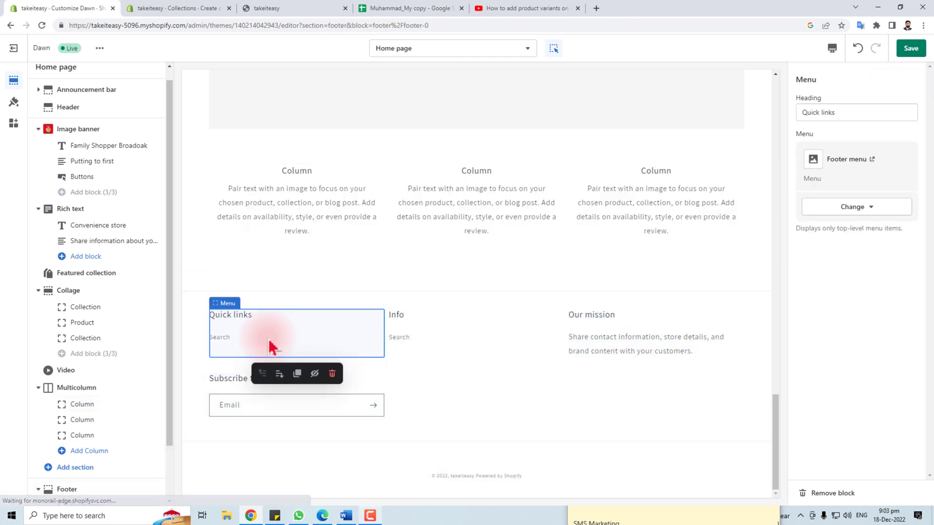
click(872, 161)
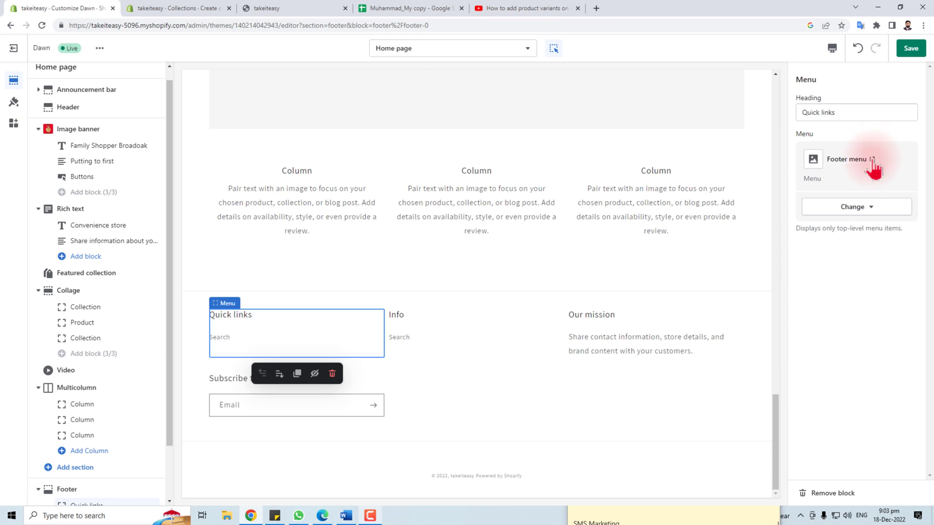
click(870, 113)
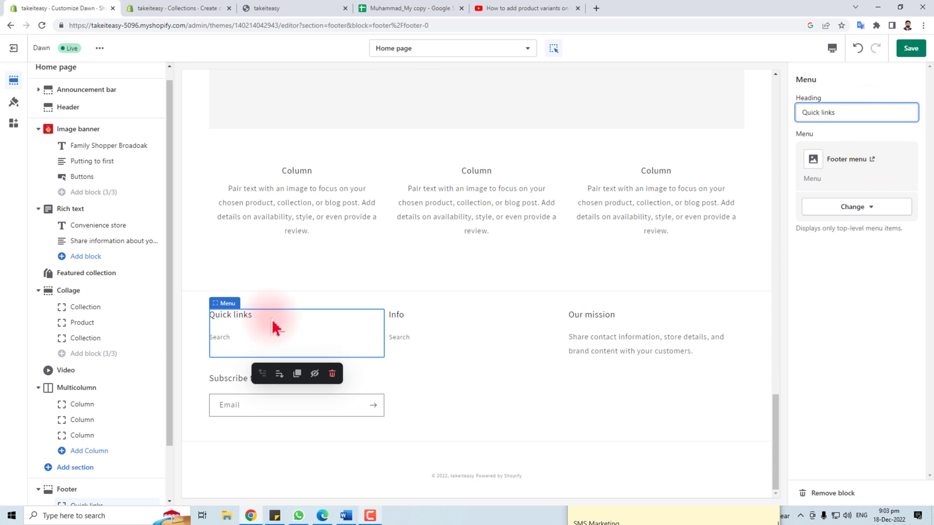
Step: Open the Footer menu in a separate admin tab, then return and select the footer's Info block
click(854, 163)
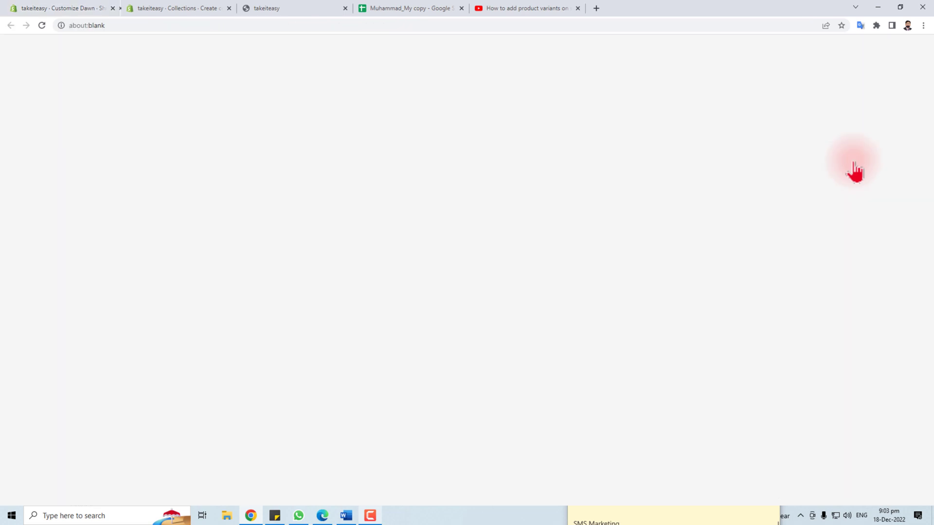
click(53, 9)
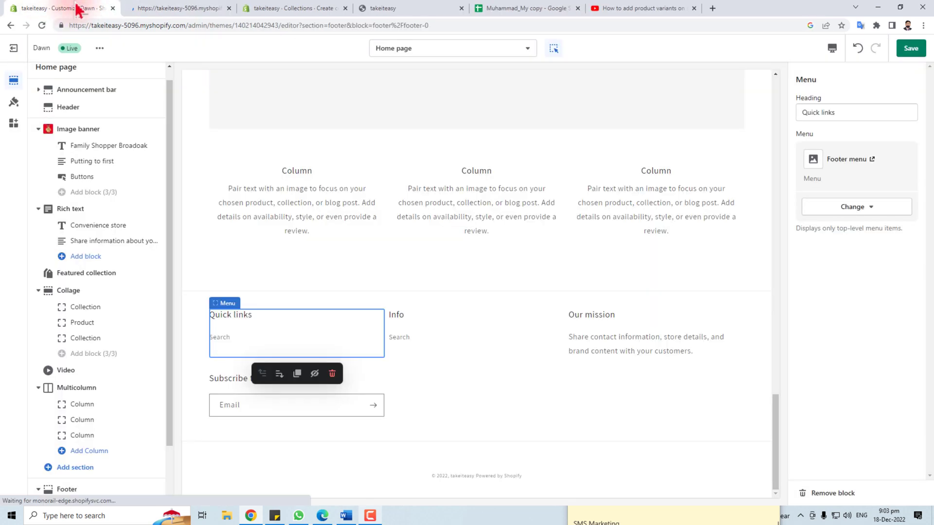
click(159, 8)
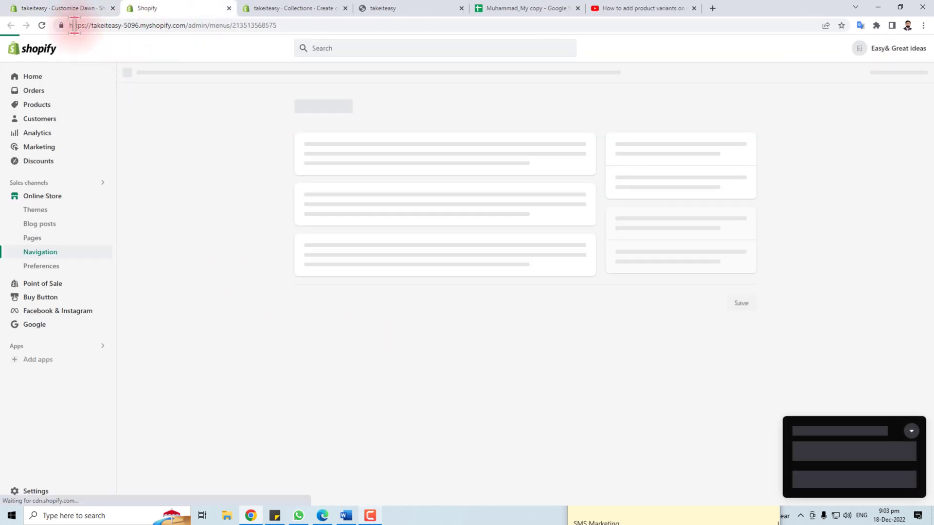
click(71, 8)
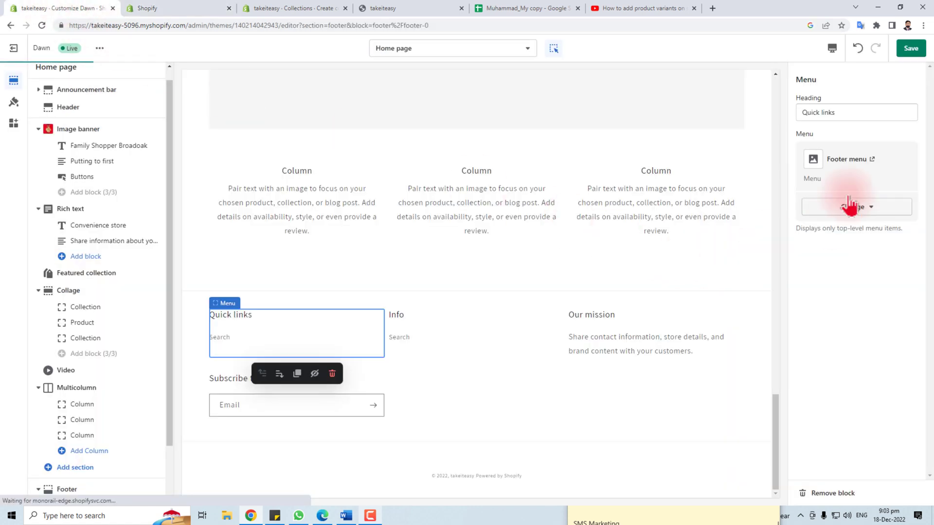
click(881, 208)
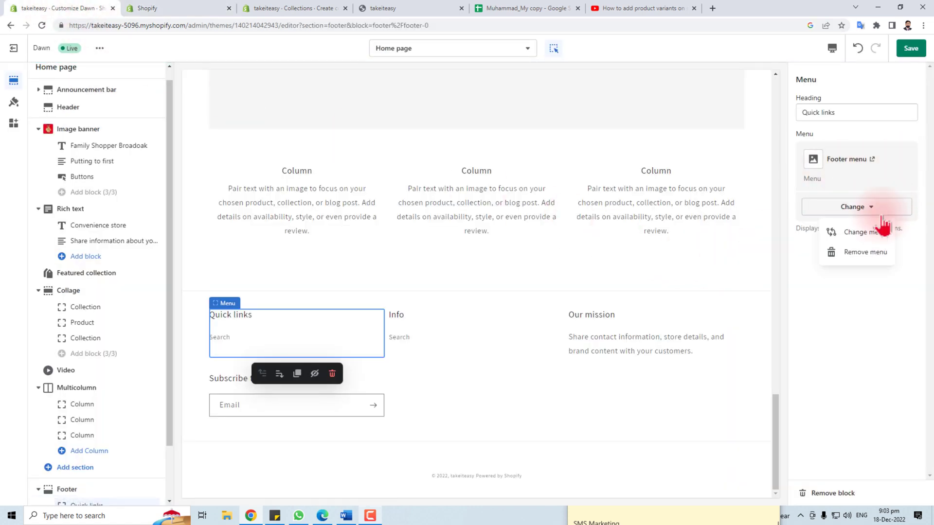
click(867, 257)
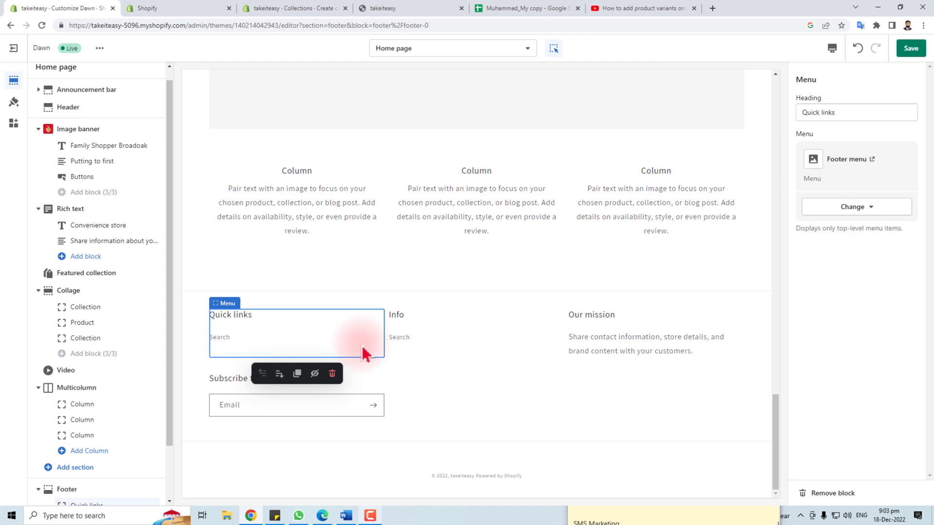
click(408, 340)
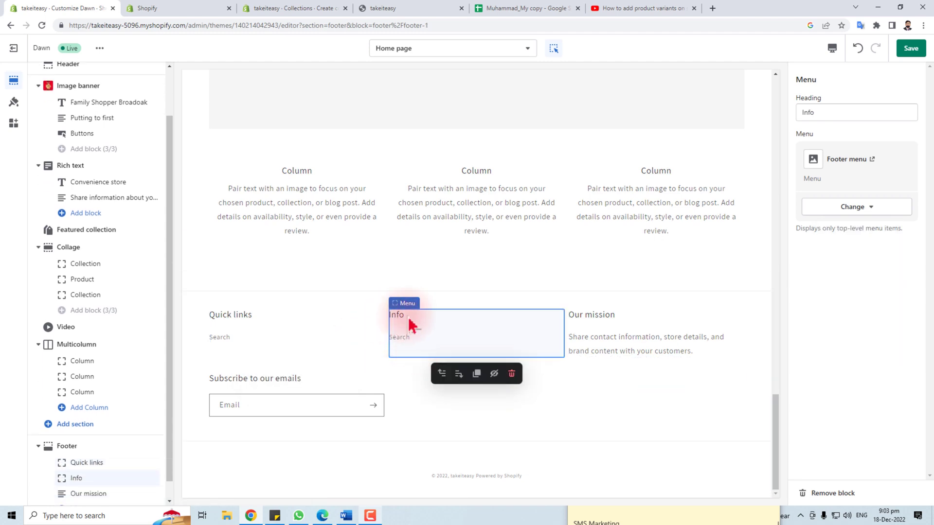
Step: Change the Info footer heading to 'Search Product' and review the Our mission and footer blocks
double_click(822, 113)
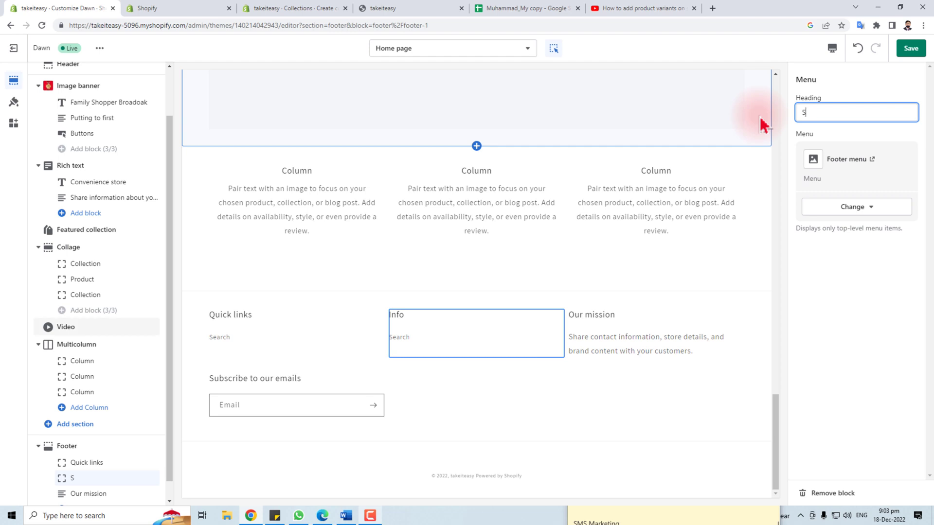
text(Search Produc)
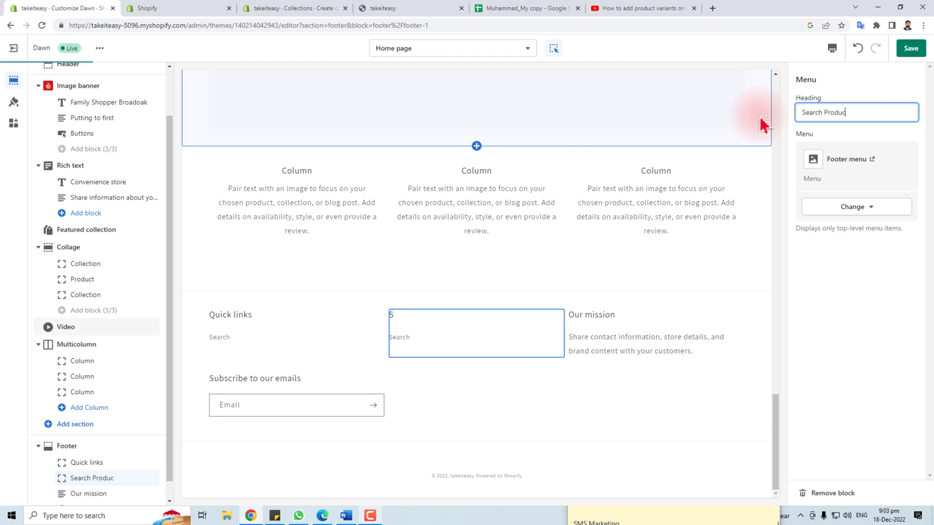
text(t)
click(610, 343)
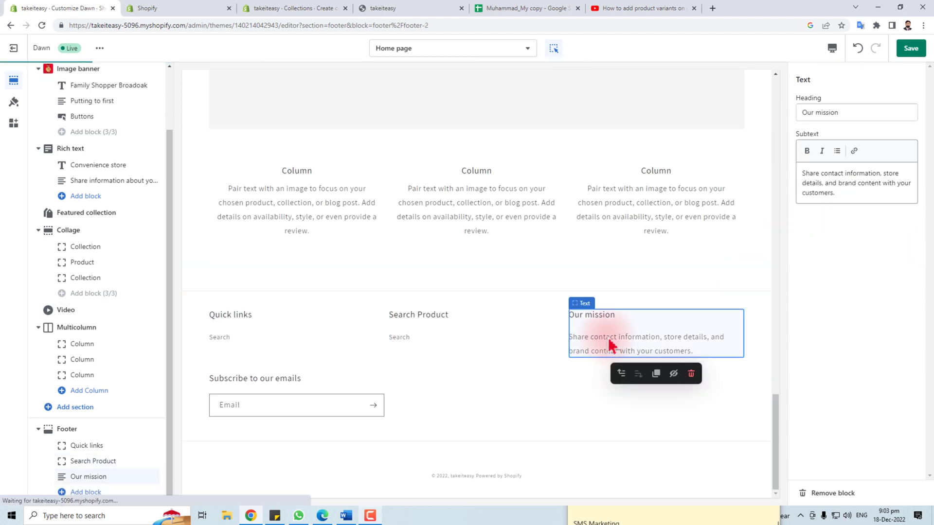
drag(802, 172, 867, 197)
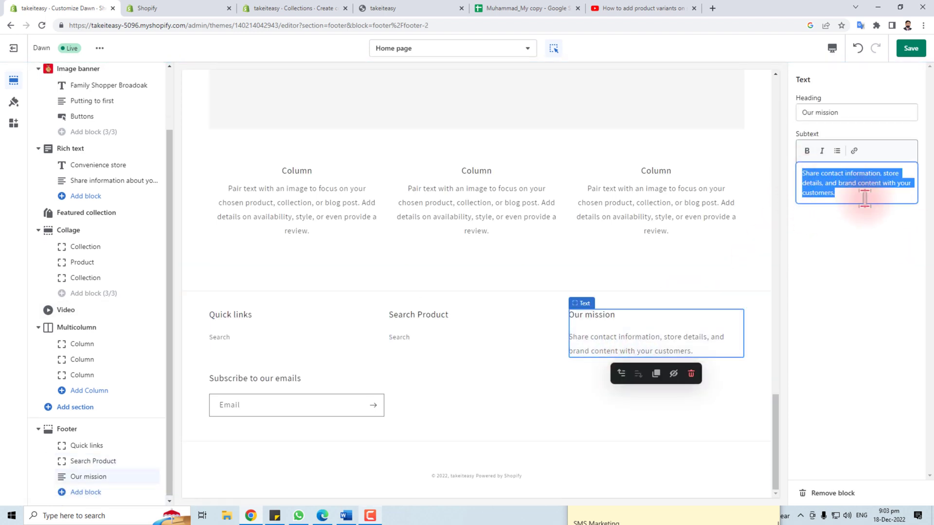
click(278, 408)
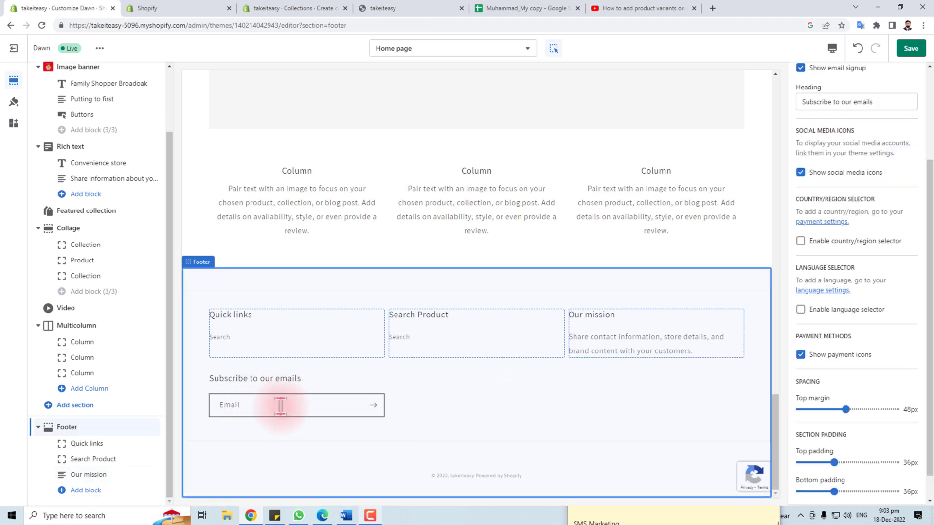
click(285, 405)
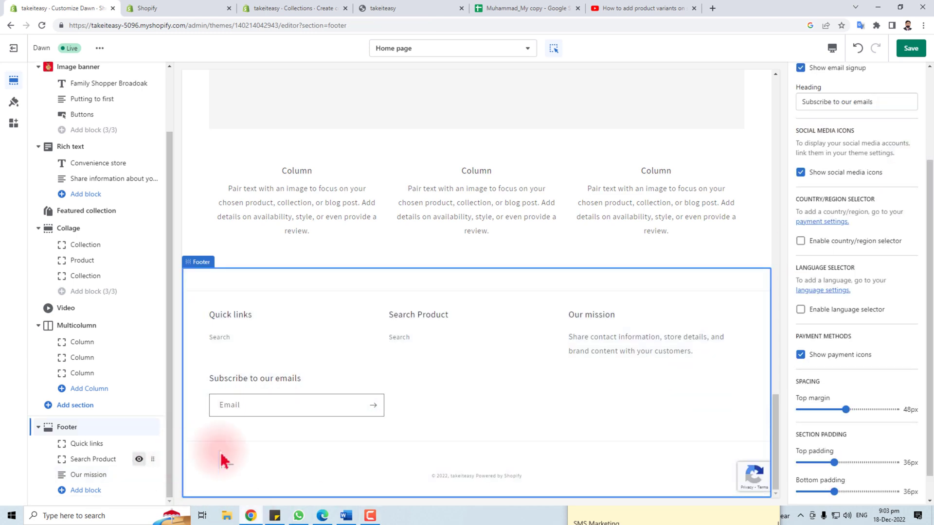
scroll(475, 317, up, 10)
scroll(465, 330, up, 10)
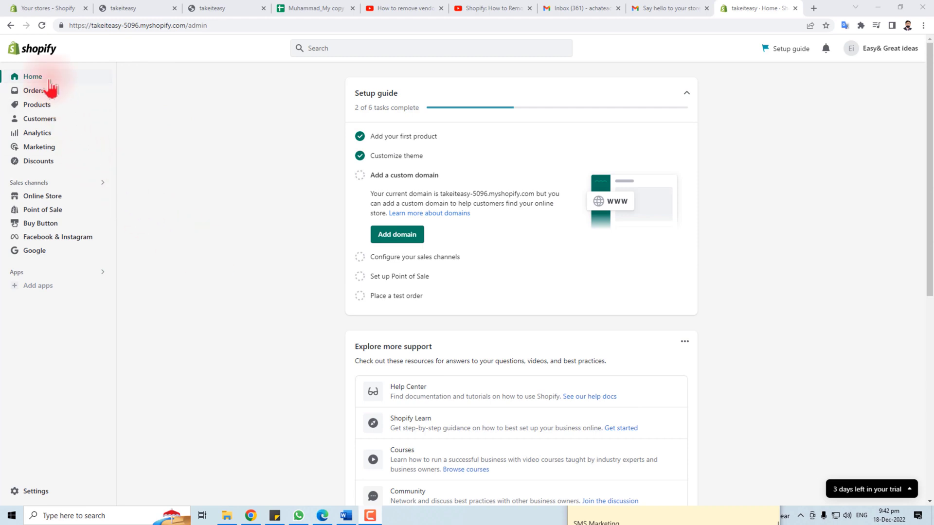
Step: Go to the Products list and start adding a new product
click(37, 105)
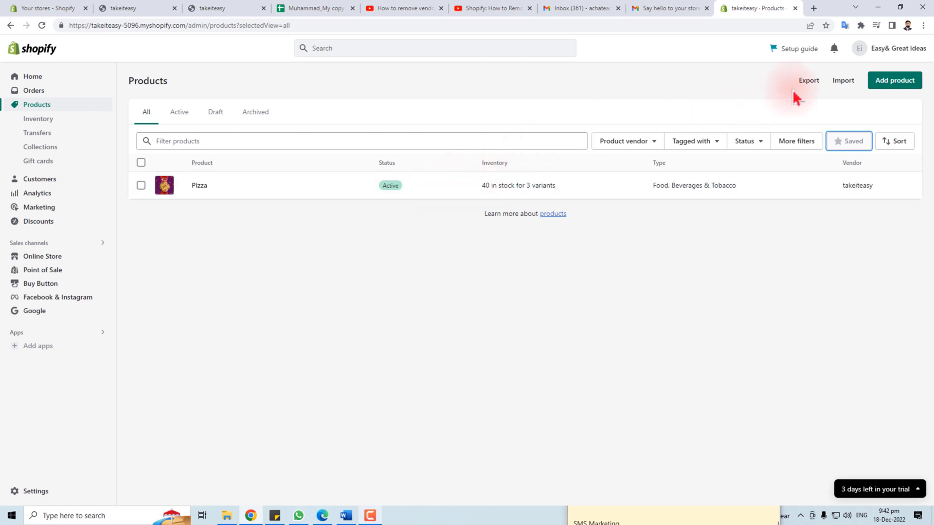
click(890, 84)
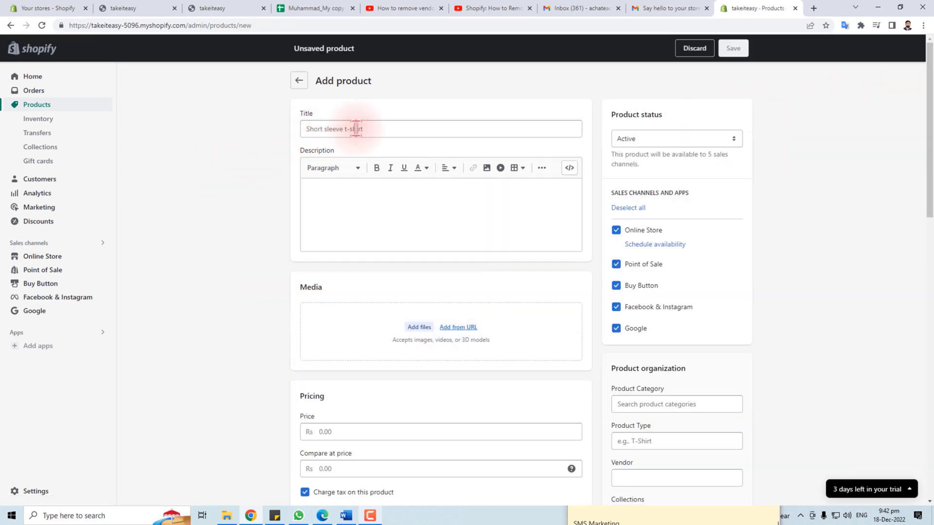
Step: Enter 'Pizza' as the new product's title
scroll(410, 381, down, 15)
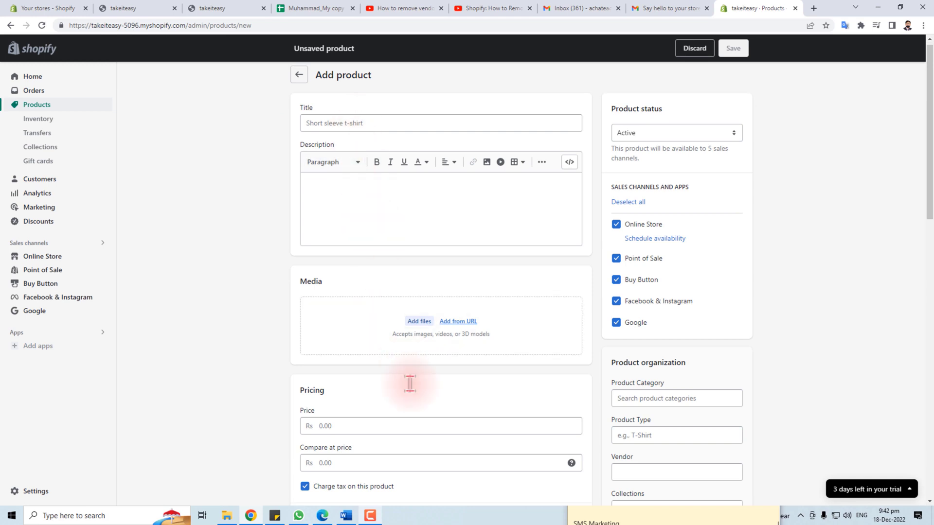
scroll(413, 393, up, 15)
click(316, 129)
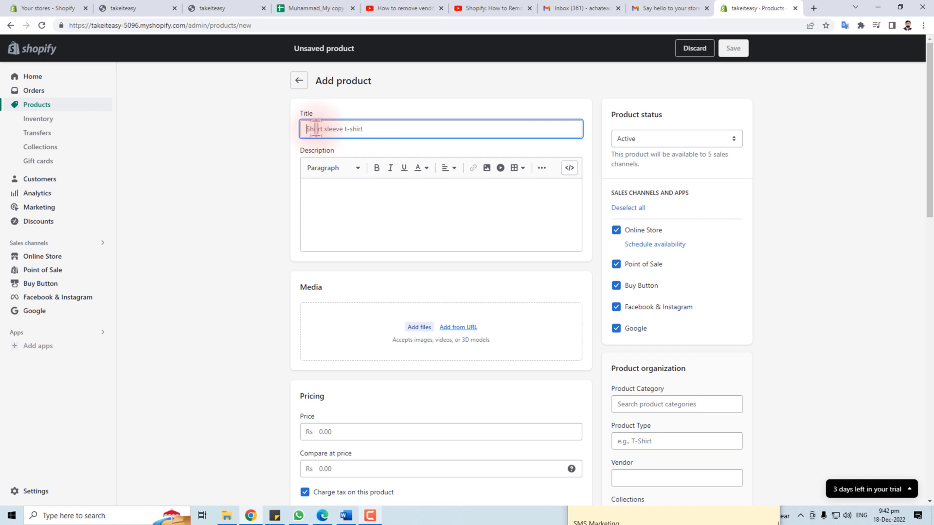
click(343, 196)
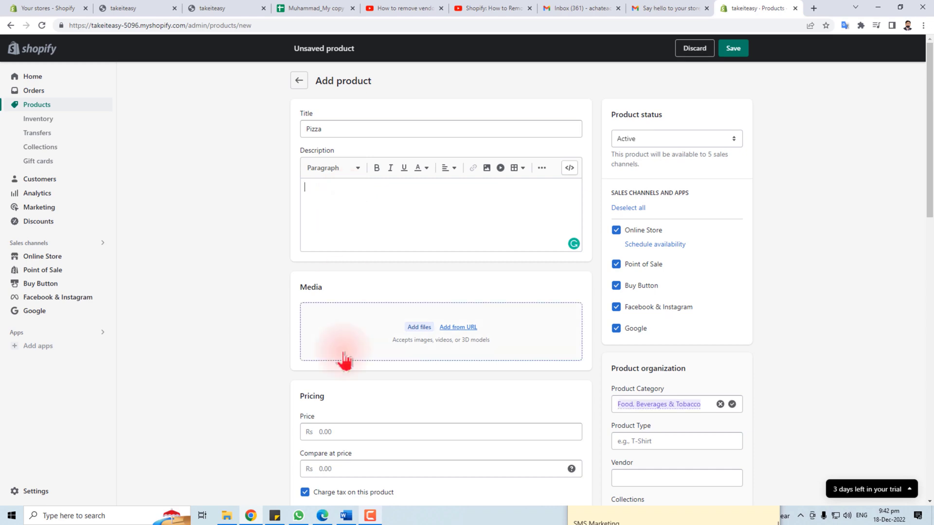
Step: Paste a description paragraph copied from Word and upload the 25 (2) pizza image
click(346, 515)
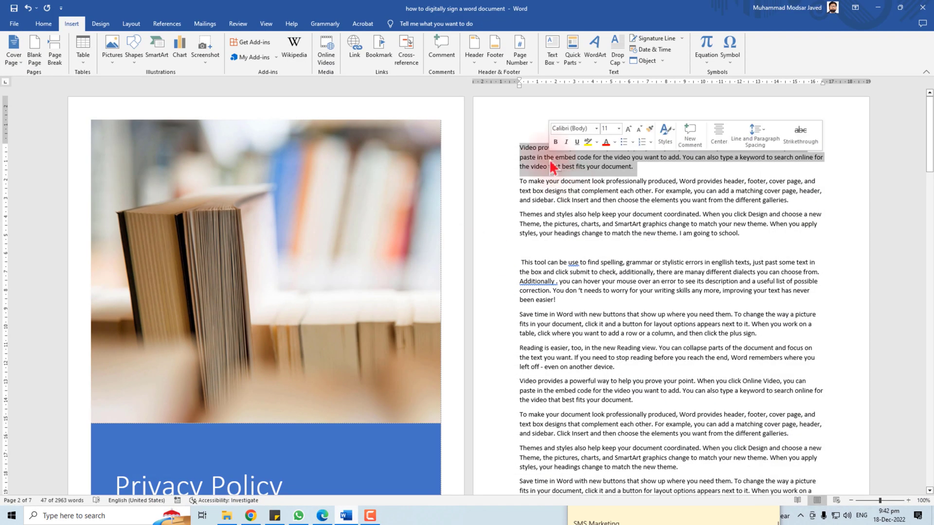
right_click(548, 155)
click(569, 178)
click(878, 7)
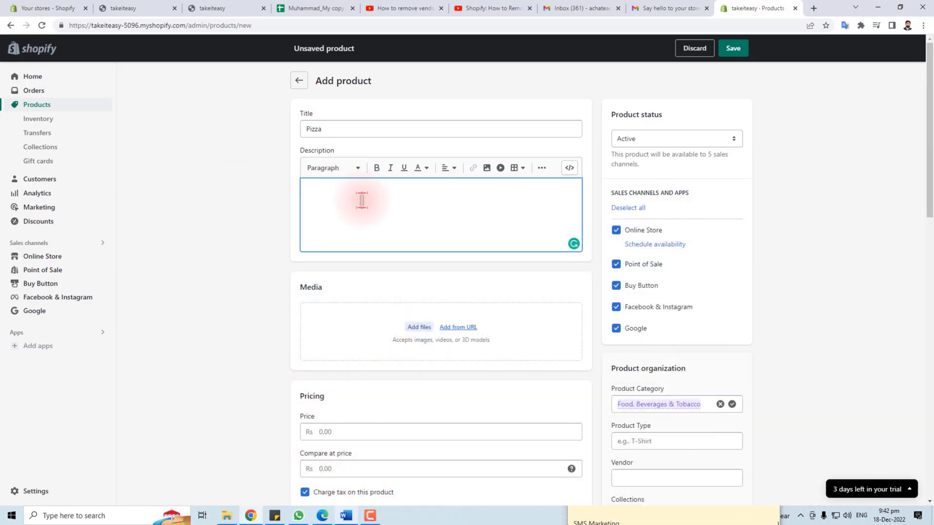
key(ctrl+v)
click(421, 329)
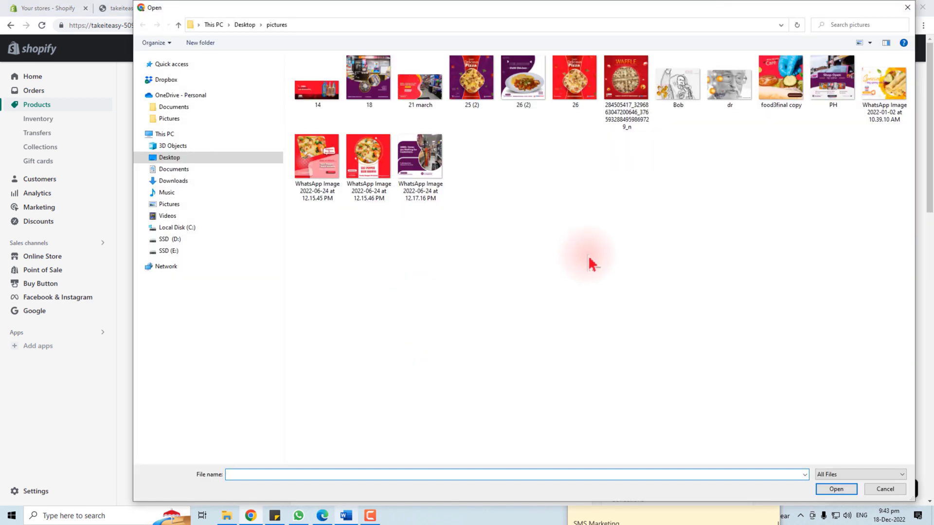
double_click(477, 88)
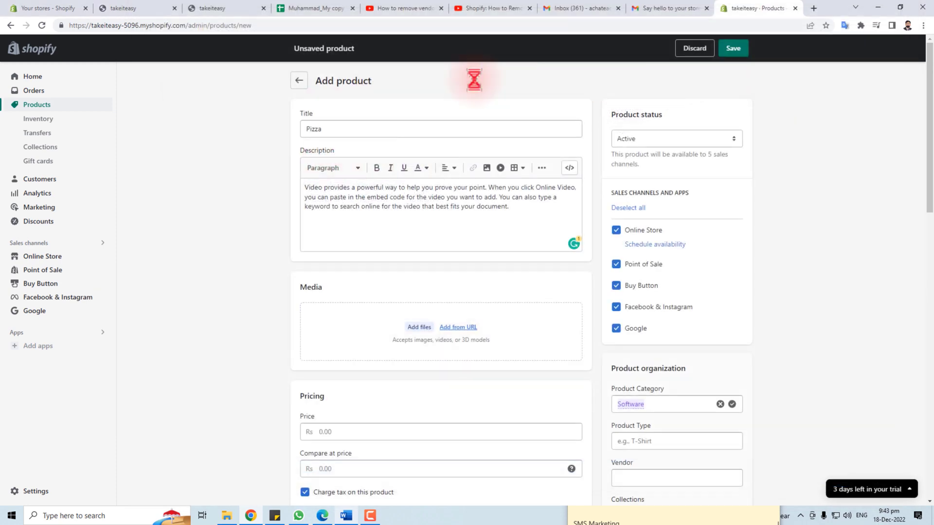
Step: Price the pizza at Rs 1,000, with compare-at Rs 800 and cost Rs 200, for an 80% margin
scroll(477, 418, down, 4)
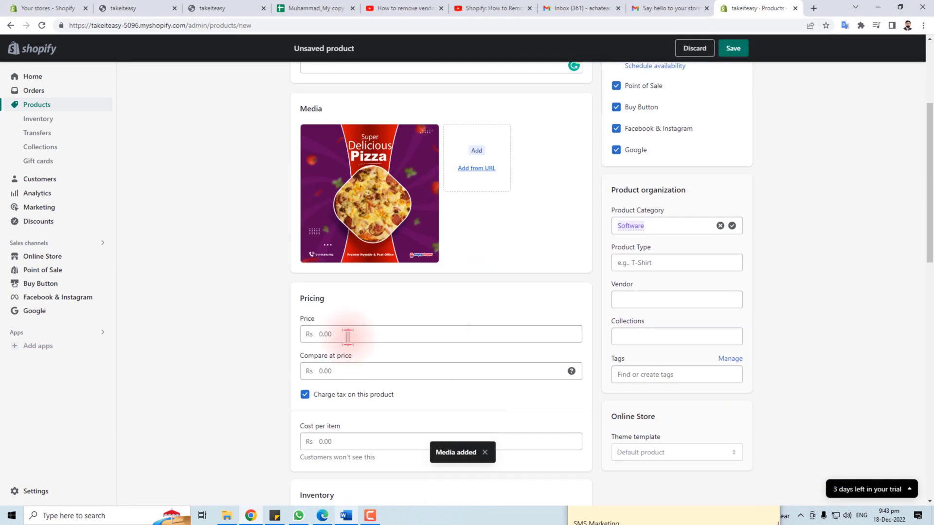
click(343, 334)
text(1,000.00)
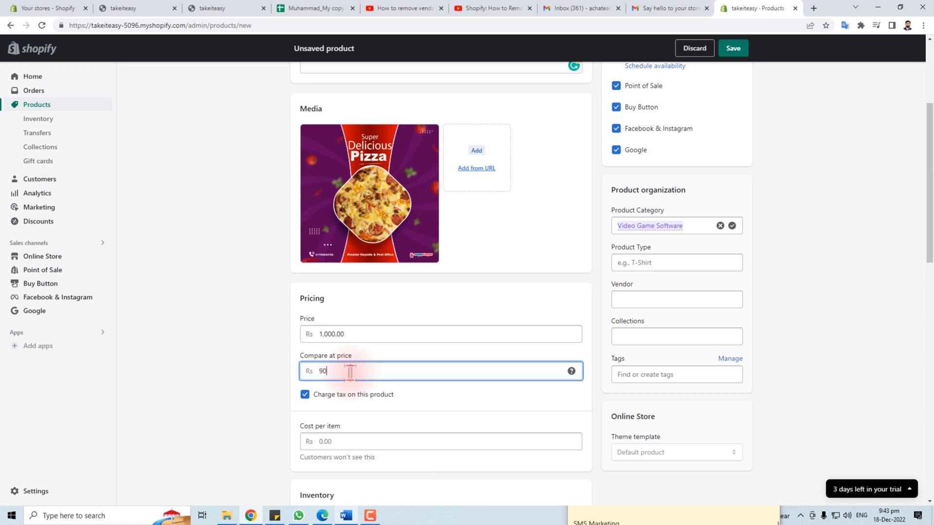
click(340, 440)
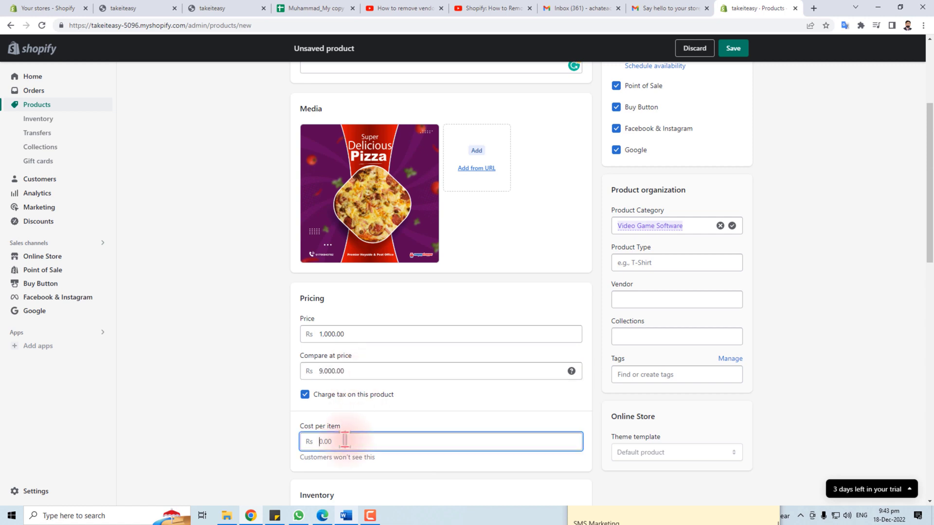
scroll(316, 403, down, 3)
scroll(283, 365, up, 3)
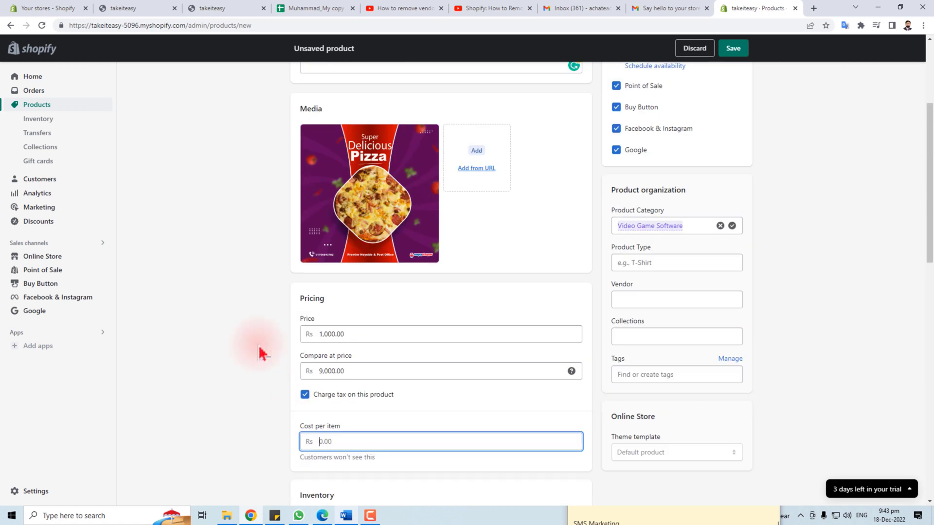
text(50)
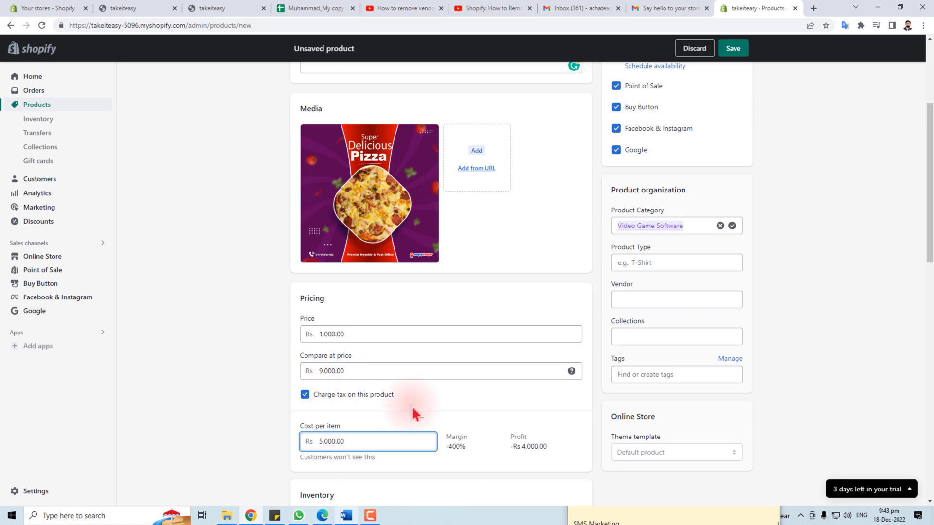
drag(355, 373, 285, 387)
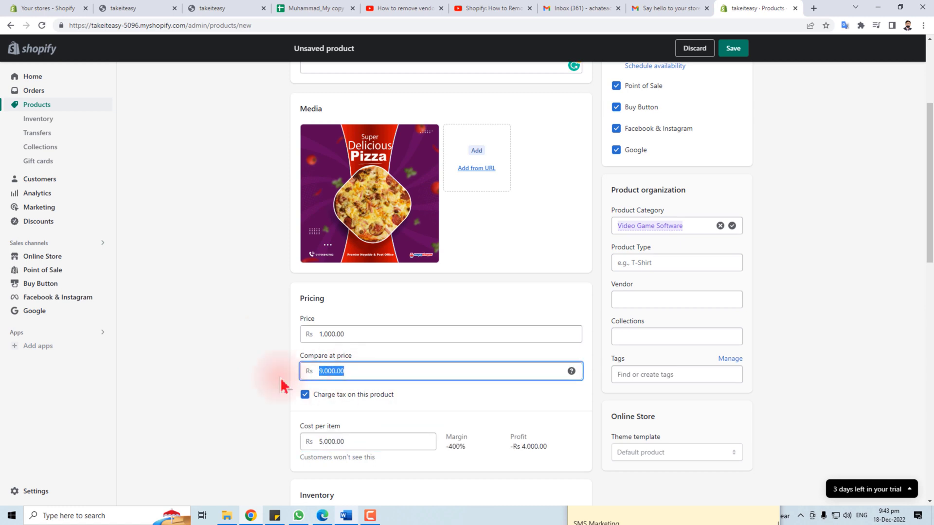
drag(349, 442, 249, 456)
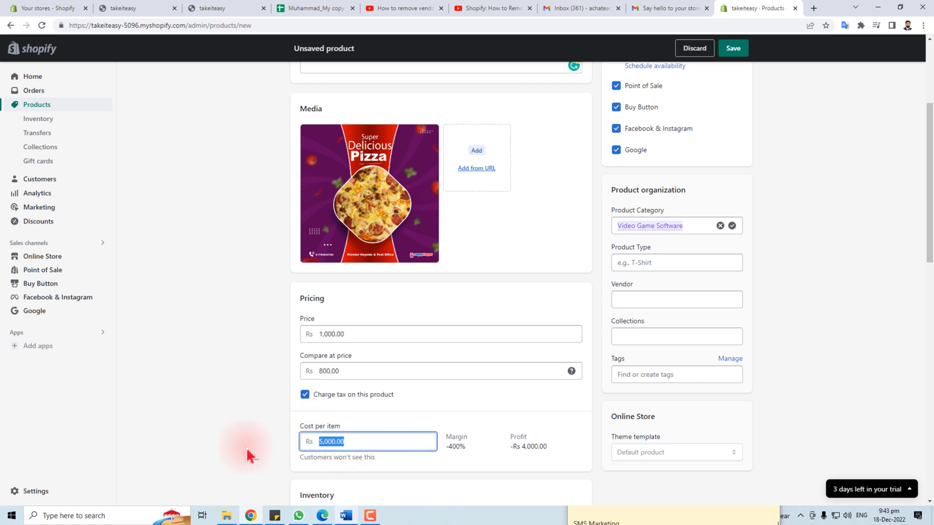
click(411, 467)
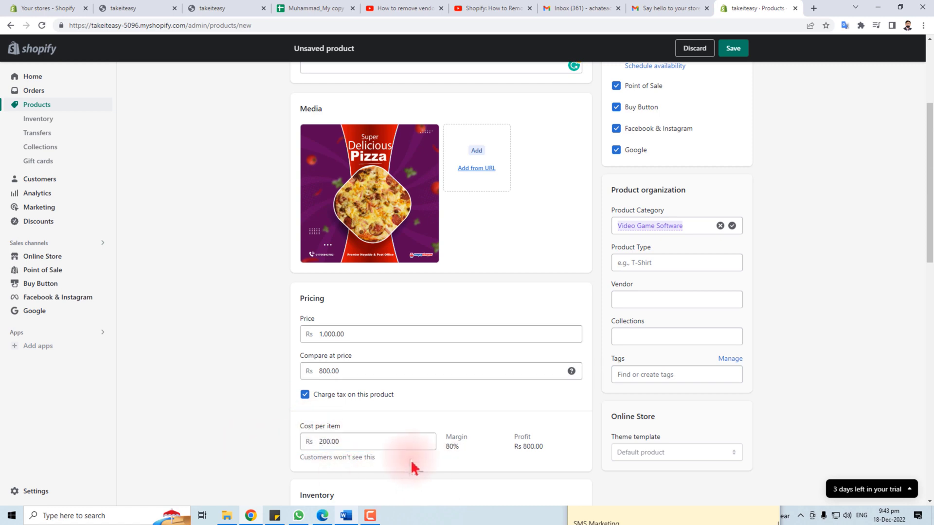
double_click(452, 447)
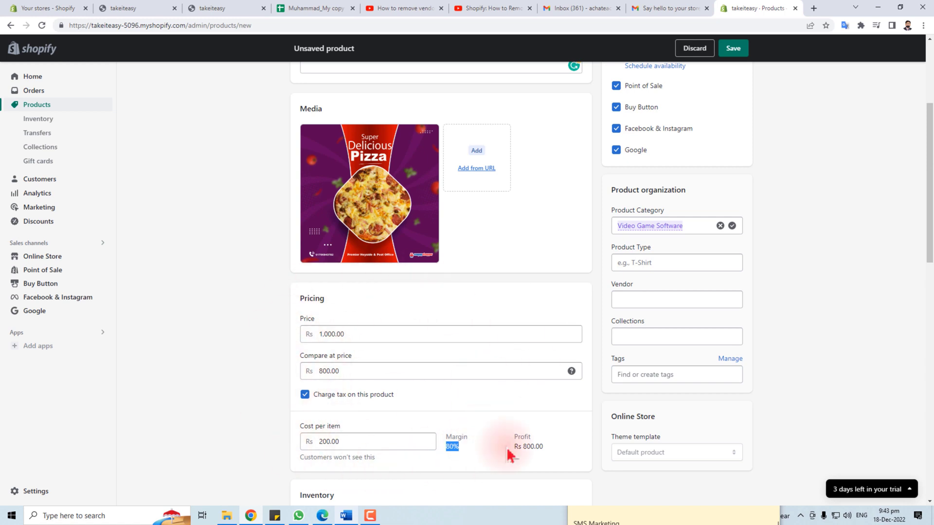
scroll(487, 413, down, 3)
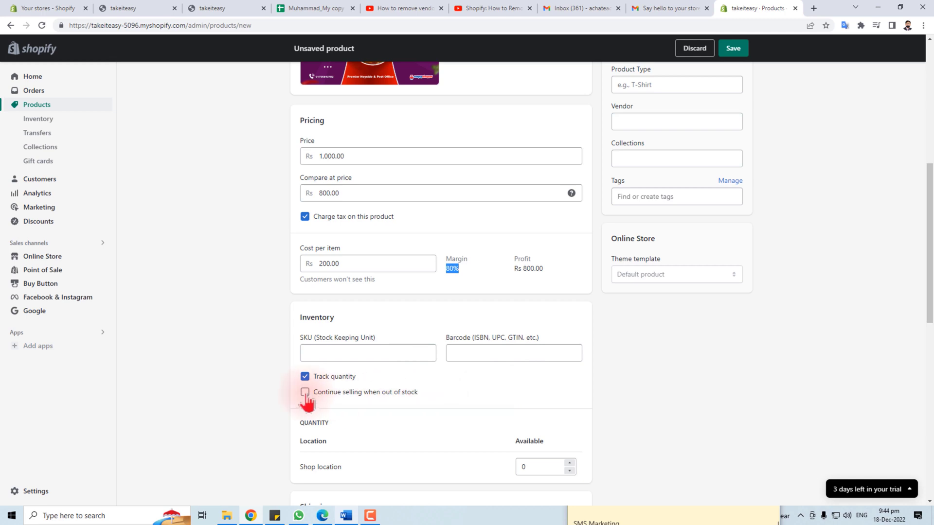
Step: Stock 100 pizzas, set the weight to 0.25 kg, and save the product
scroll(470, 398, down, 4)
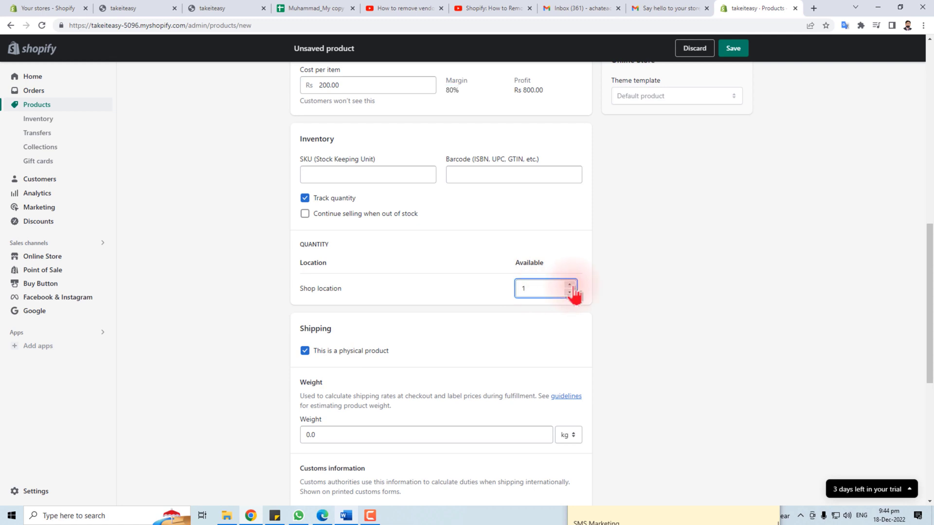
drag(573, 288, 488, 291)
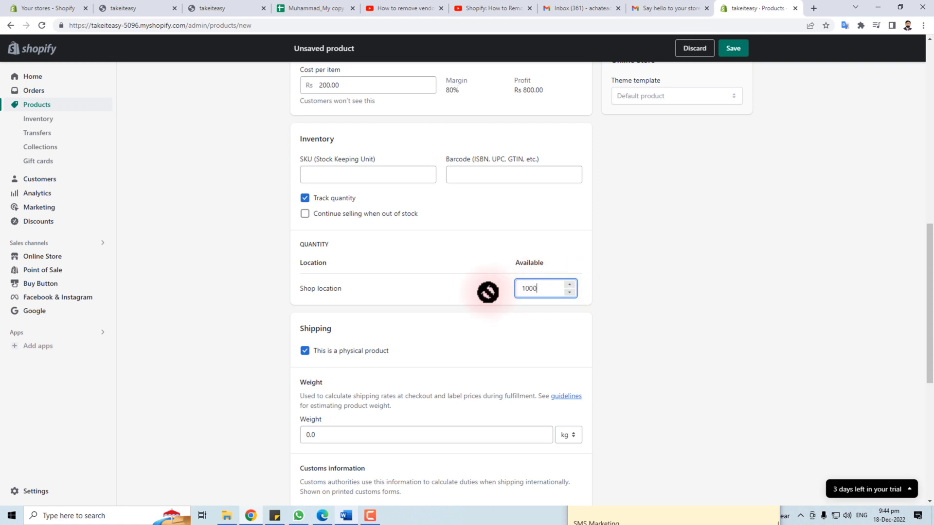
scroll(498, 392, down, 4)
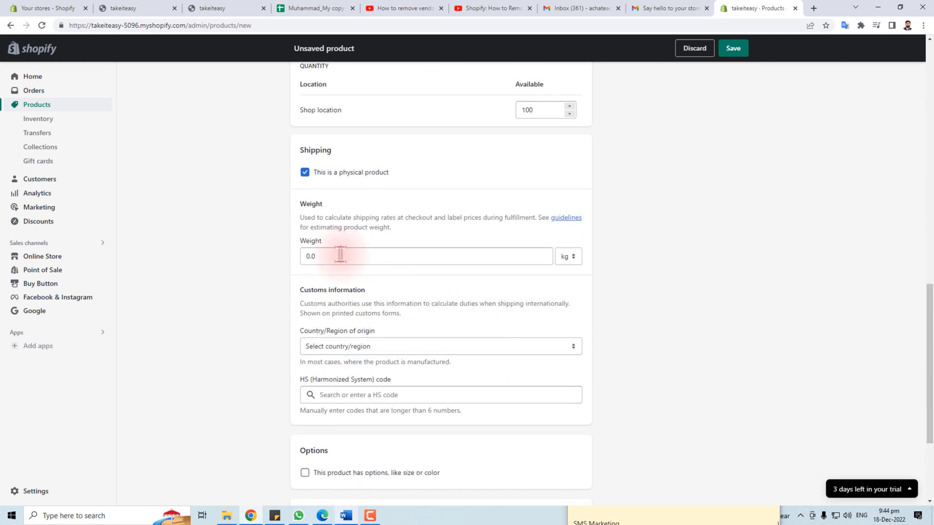
drag(340, 255, 262, 268)
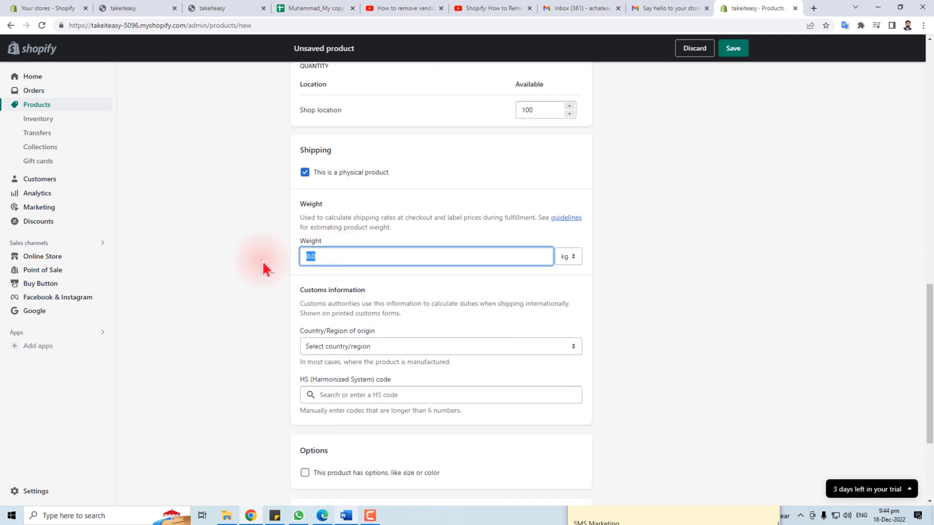
key(Return)
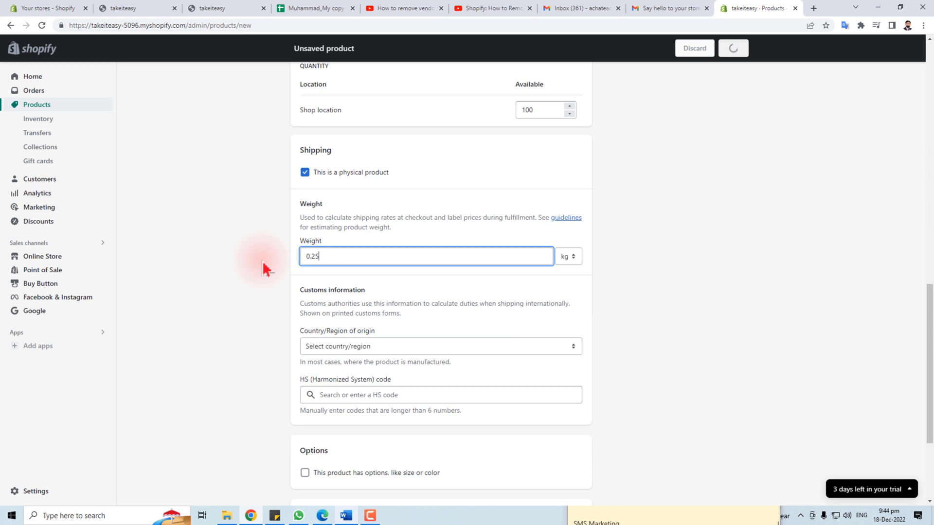
Step: Set the country/region of origin to Pakistan
scroll(263, 268, down, 3)
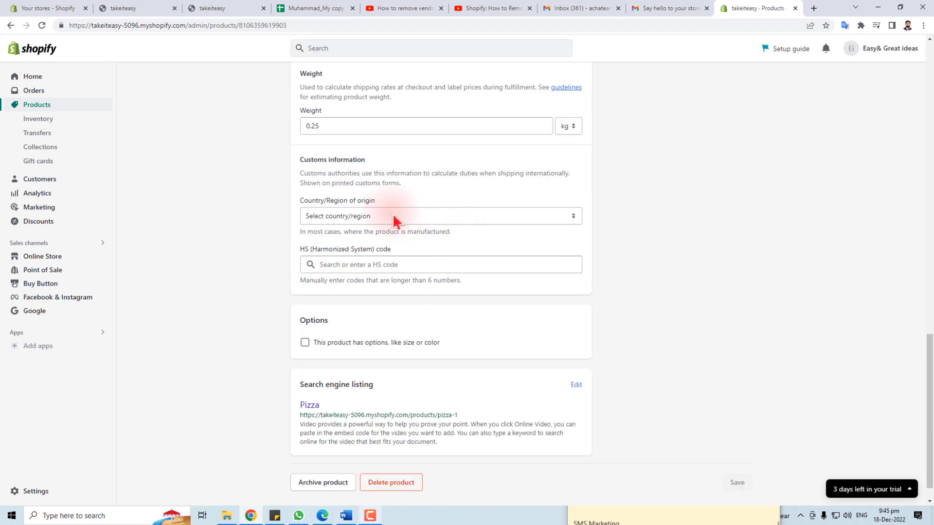
click(395, 217)
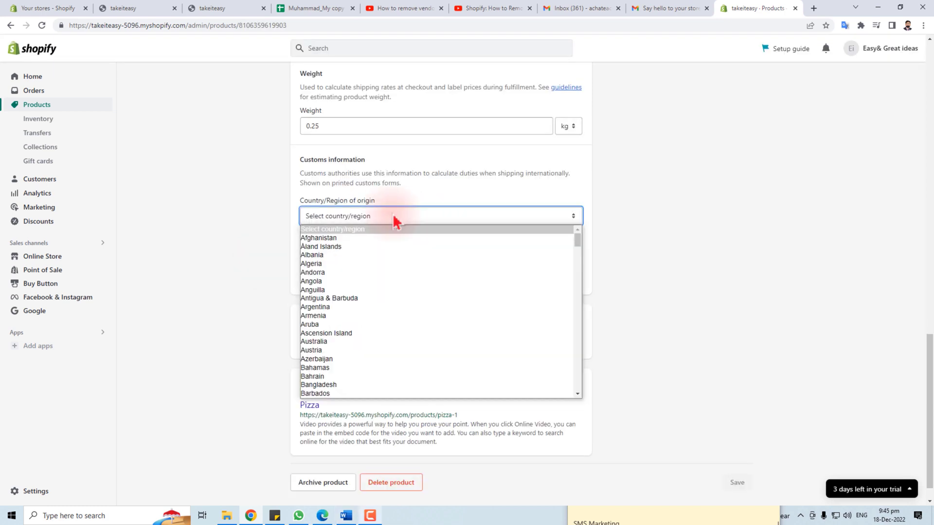
key(p)
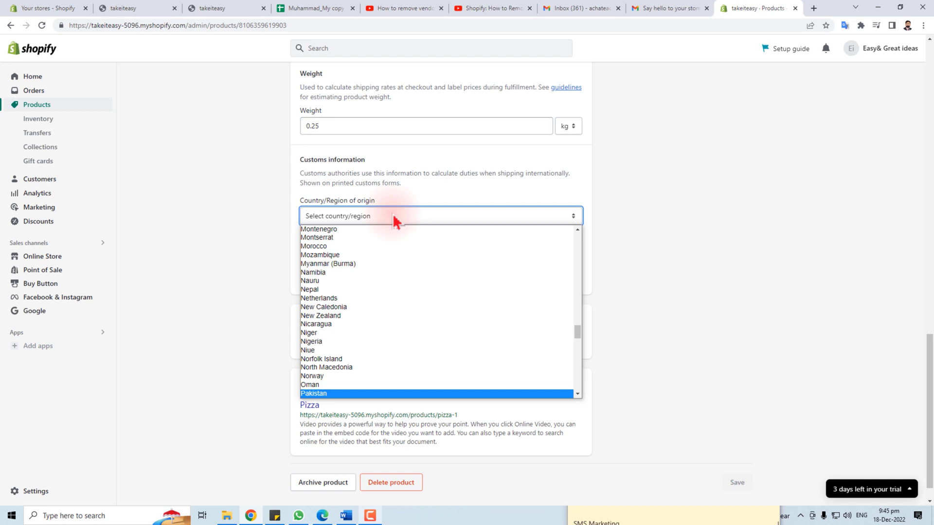
click(322, 394)
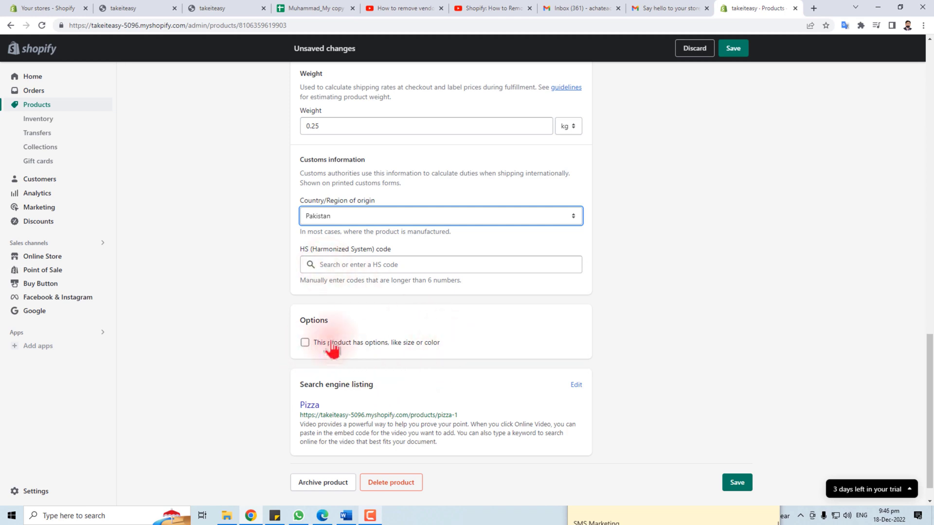
Step: Add a Size option with the values Samll, Medium and large
click(305, 343)
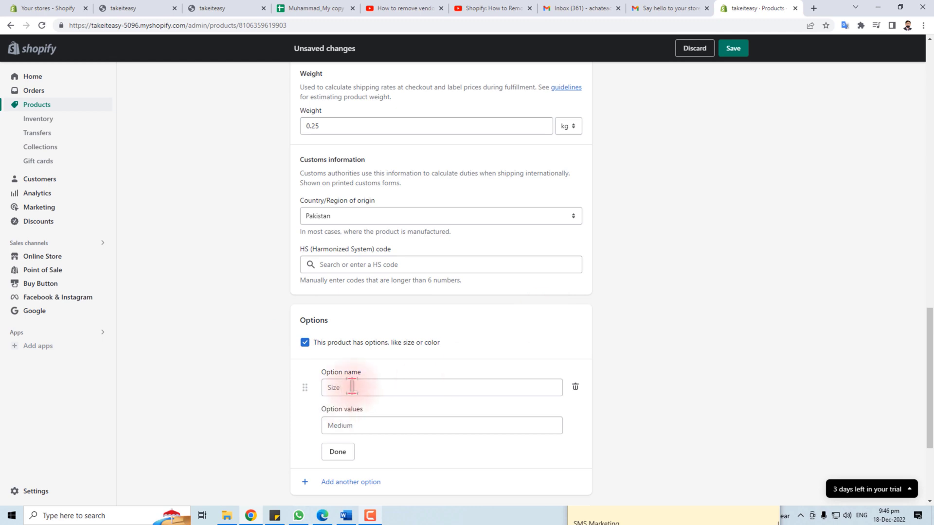
click(353, 427)
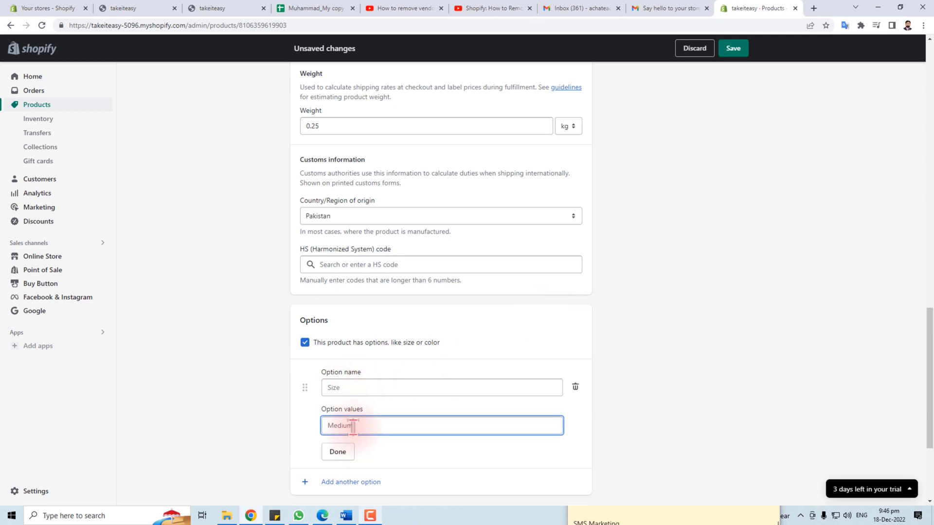
text(Samll)
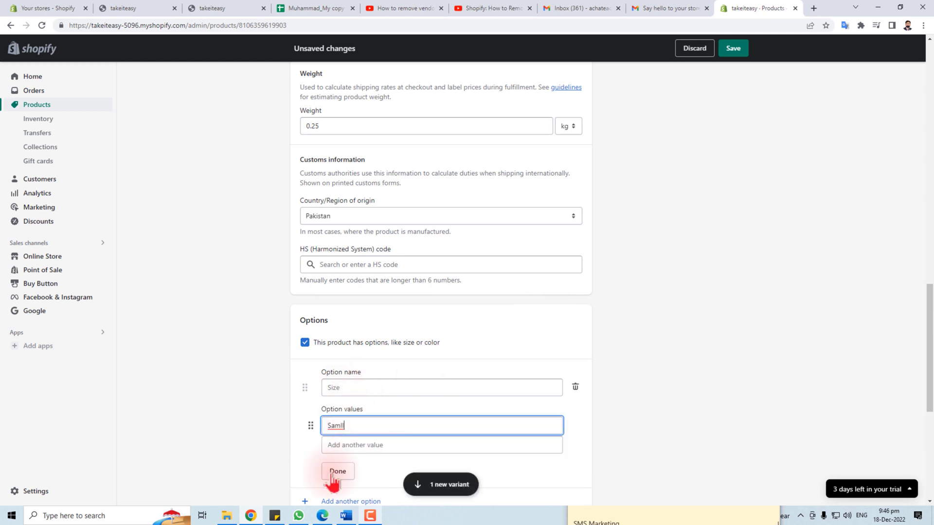
click(334, 479)
scroll(365, 426, down, 3)
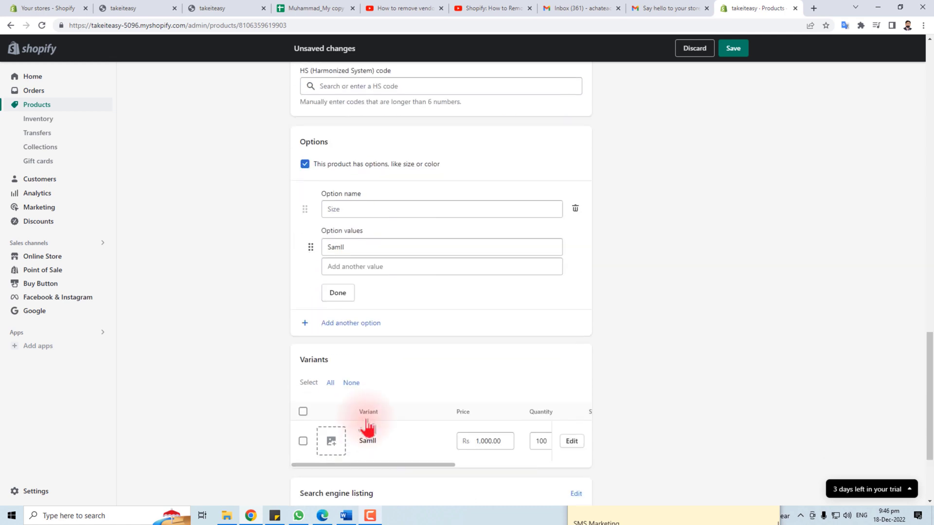
click(373, 266)
text(Medium)
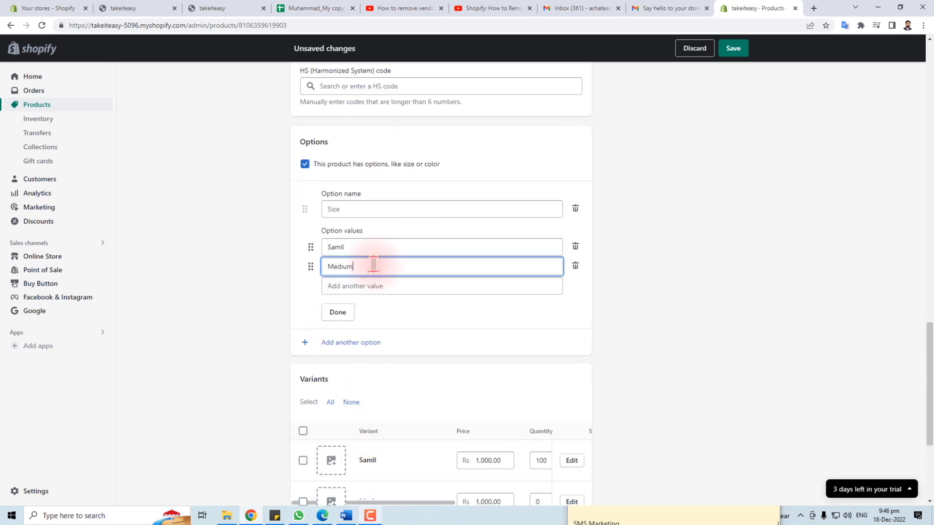
click(374, 286)
text(large)
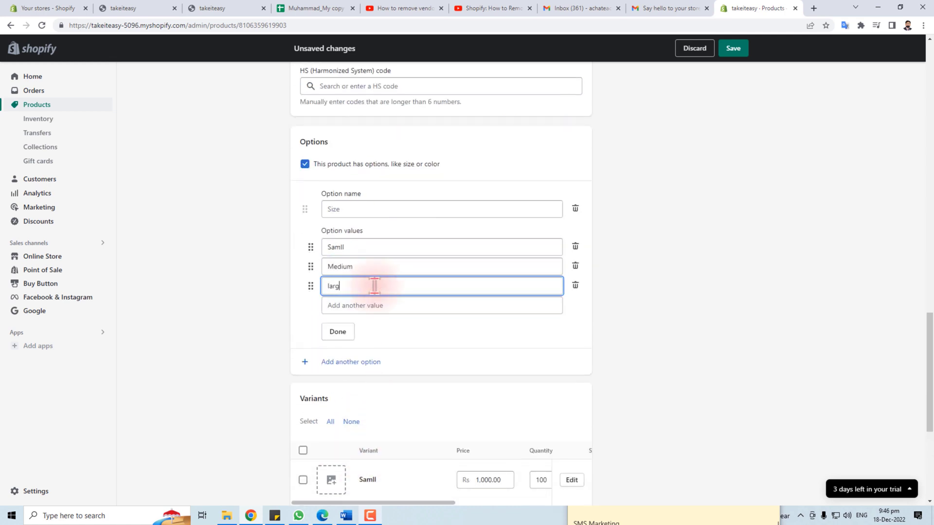
click(346, 340)
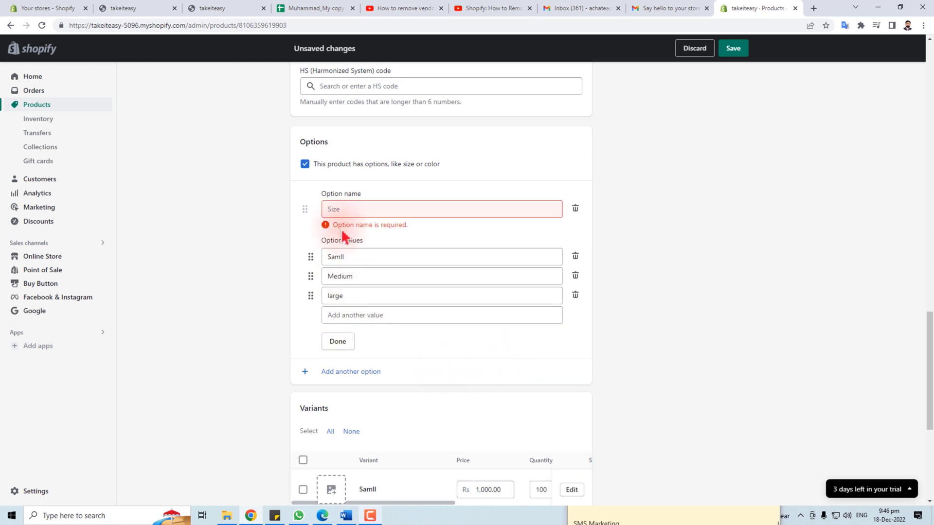
click(387, 202)
click(346, 236)
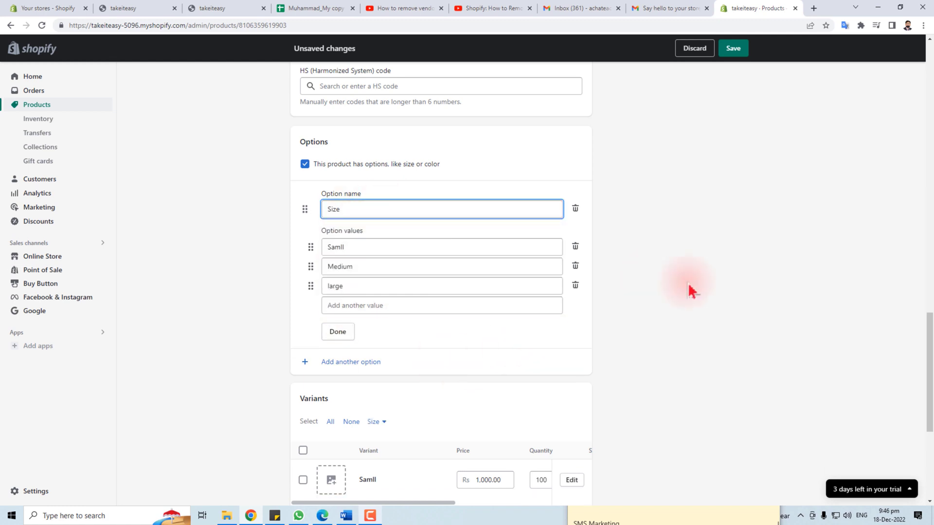
click(338, 332)
Step: Price the variants at Rs 500 for Samll, Rs 800 for Medium and Rs 1,000 for large
click(572, 197)
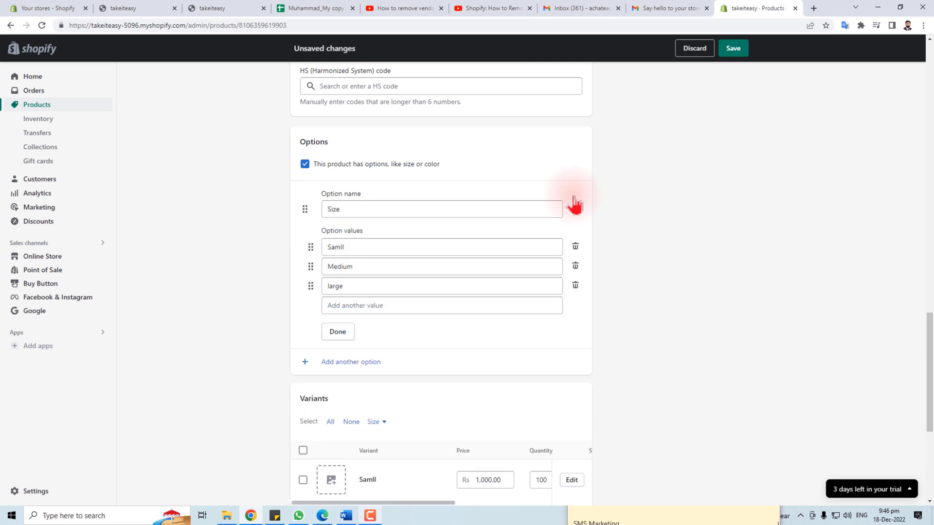
scroll(455, 396, down, 4)
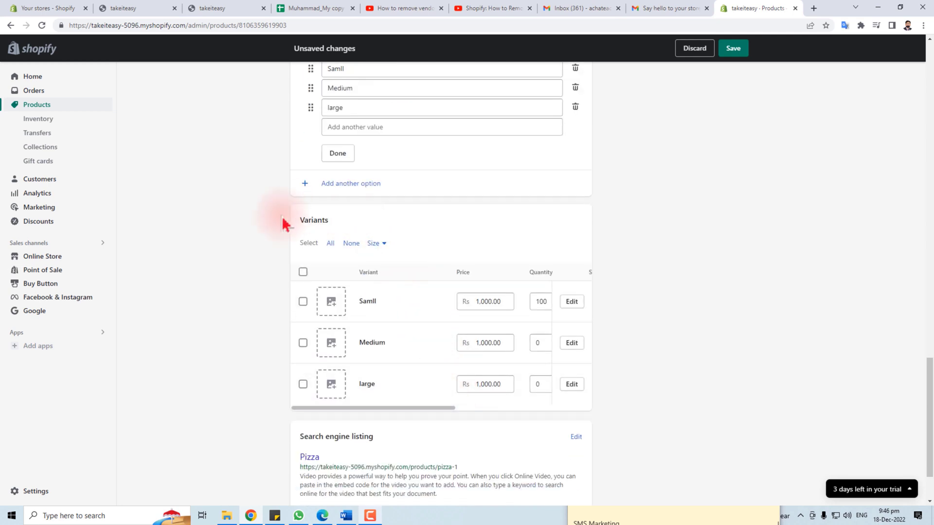
drag(303, 225, 334, 226)
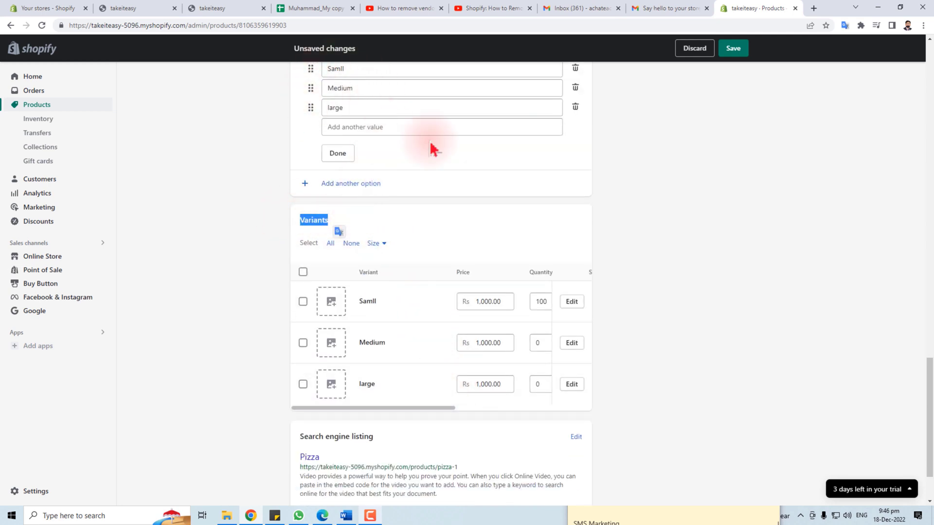
click(482, 301)
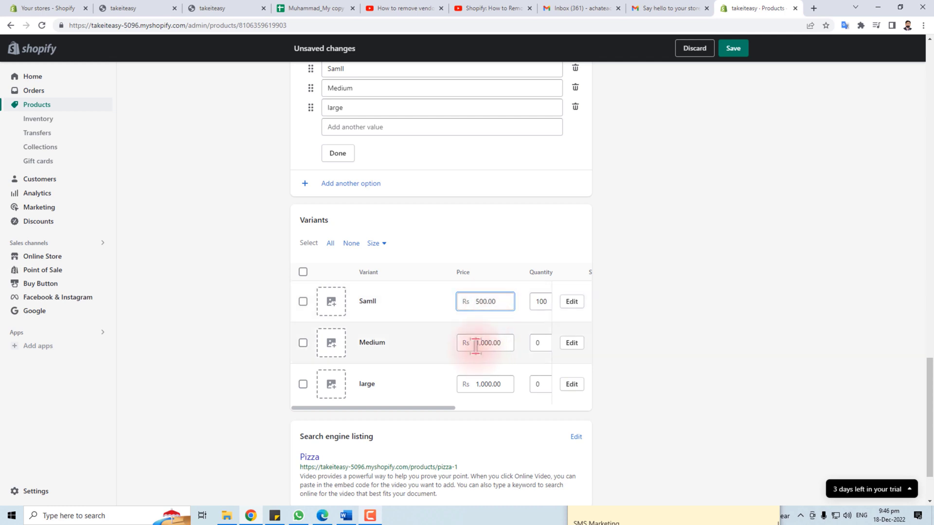
drag(475, 347, 490, 346)
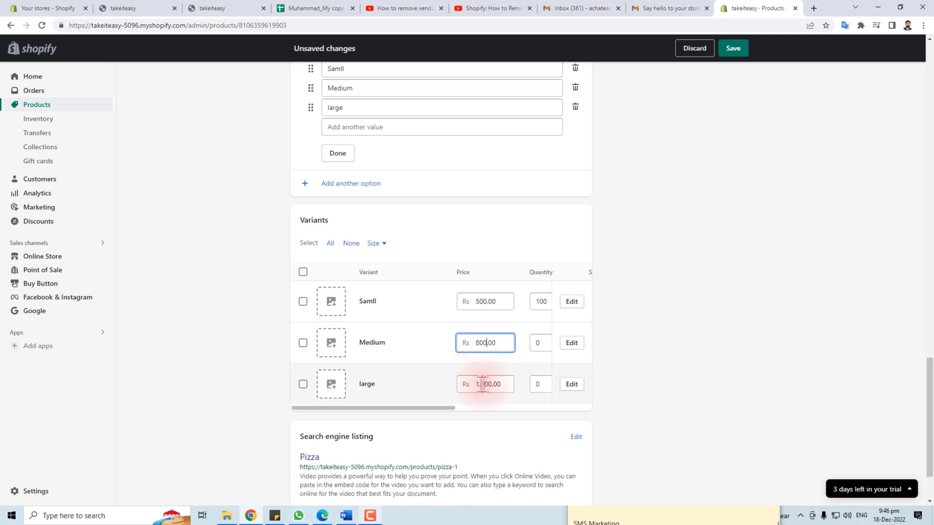
Step: Upload the waffle pizza, Special promo and red pizza poster images for the variants
click(333, 299)
click(350, 296)
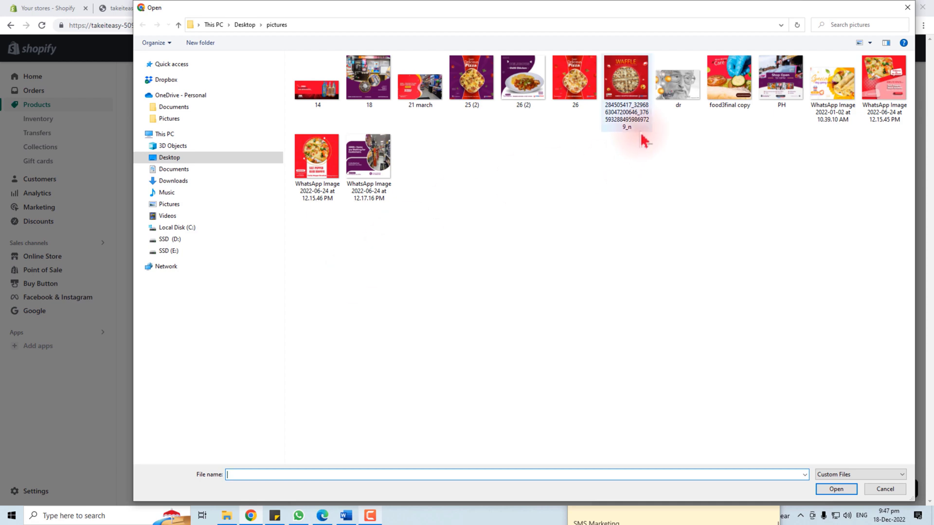
double_click(626, 80)
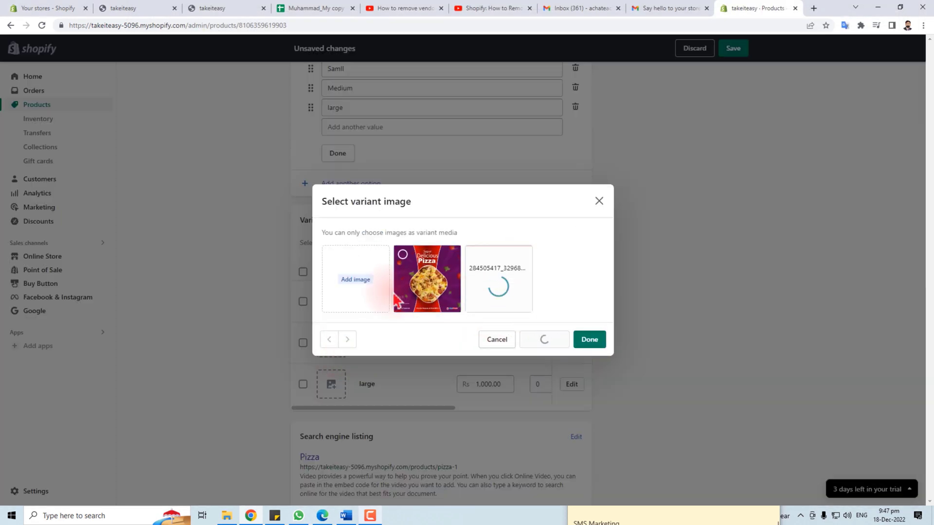
click(359, 286)
double_click(821, 87)
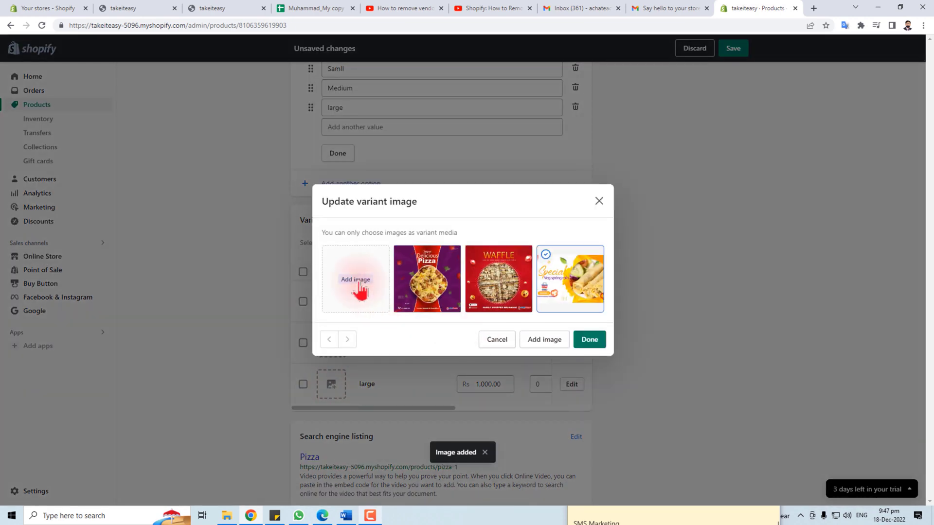
click(351, 281)
double_click(884, 78)
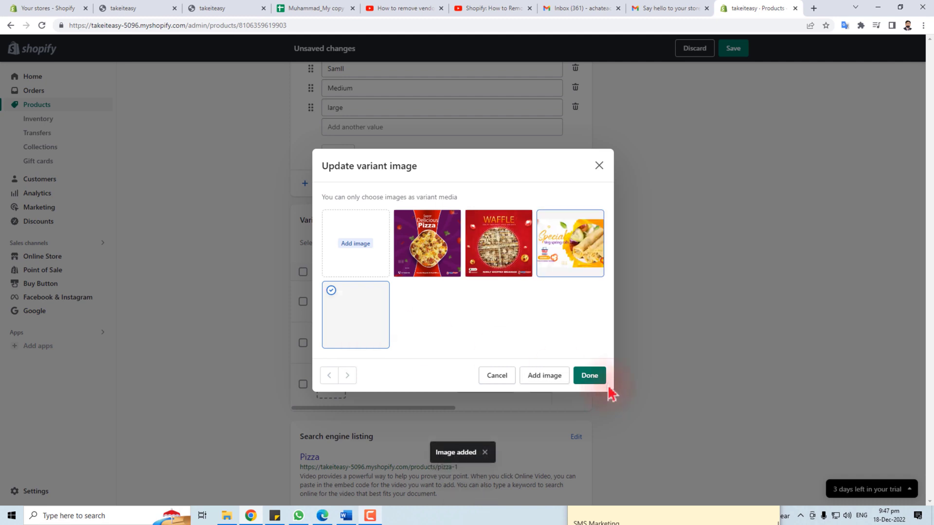
Step: Assign the red poster to large, Special to Medium, and the waffle image to Samll
click(595, 379)
click(332, 343)
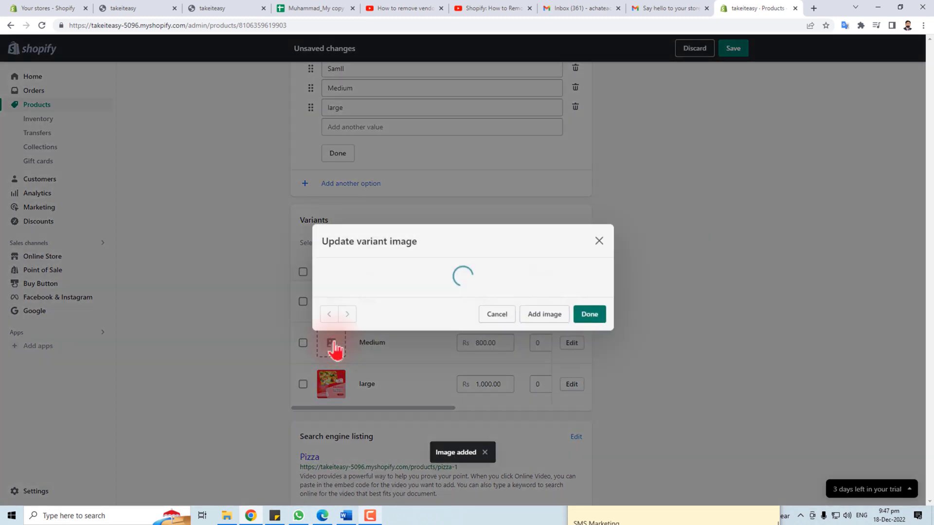
click(557, 248)
click(594, 379)
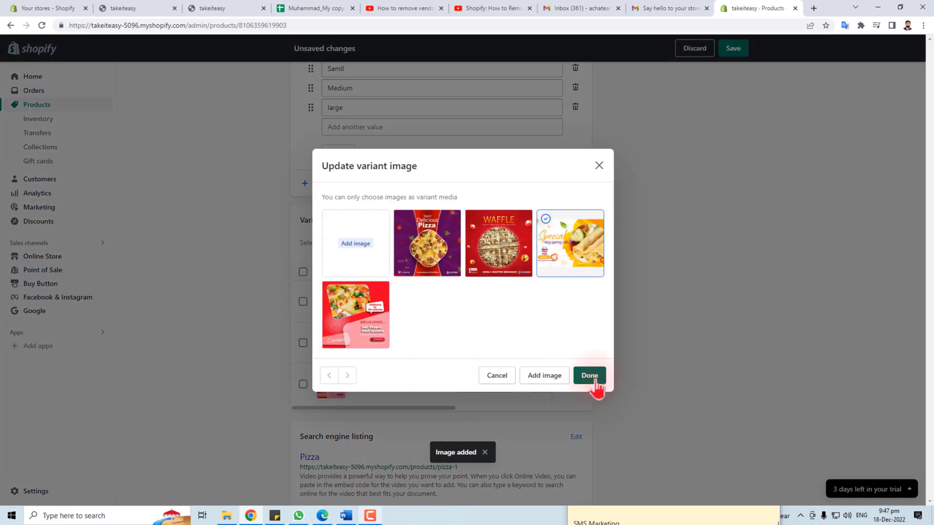
click(332, 304)
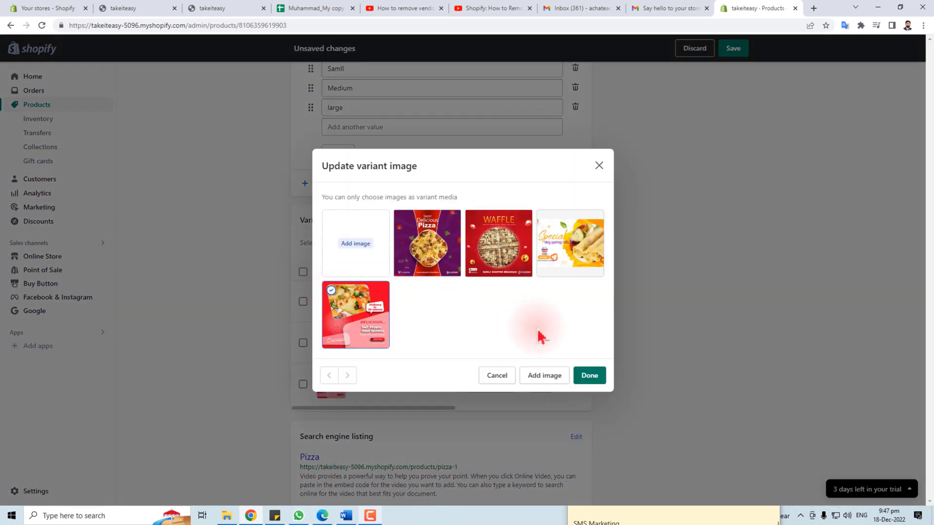
click(499, 245)
Step: Keep the status Active and the category Food, Beverages & Tobacco
scroll(395, 379, down, 3)
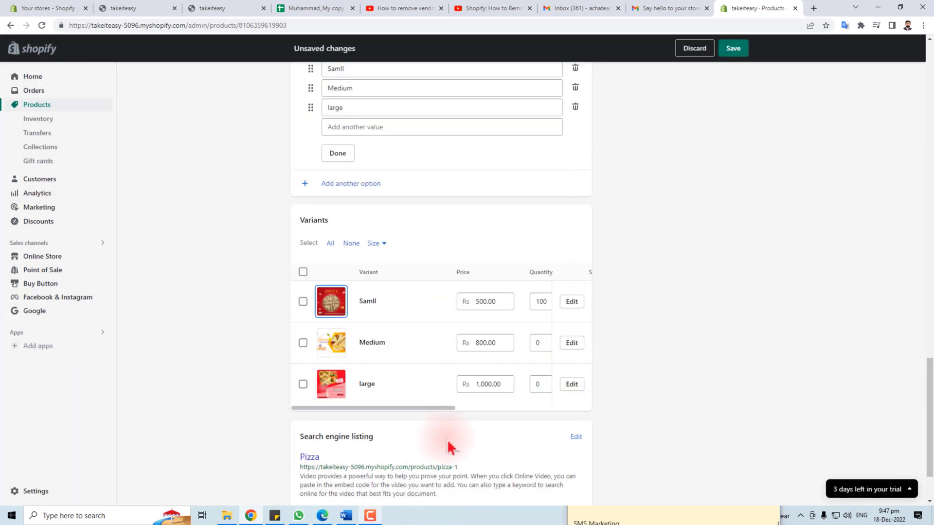
drag(299, 358, 384, 358)
scroll(540, 425, up, 15)
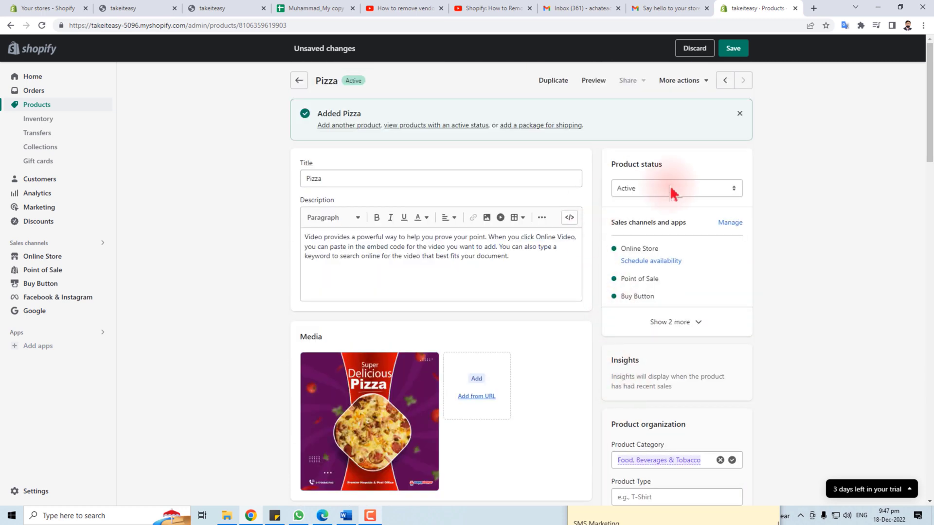
click(673, 191)
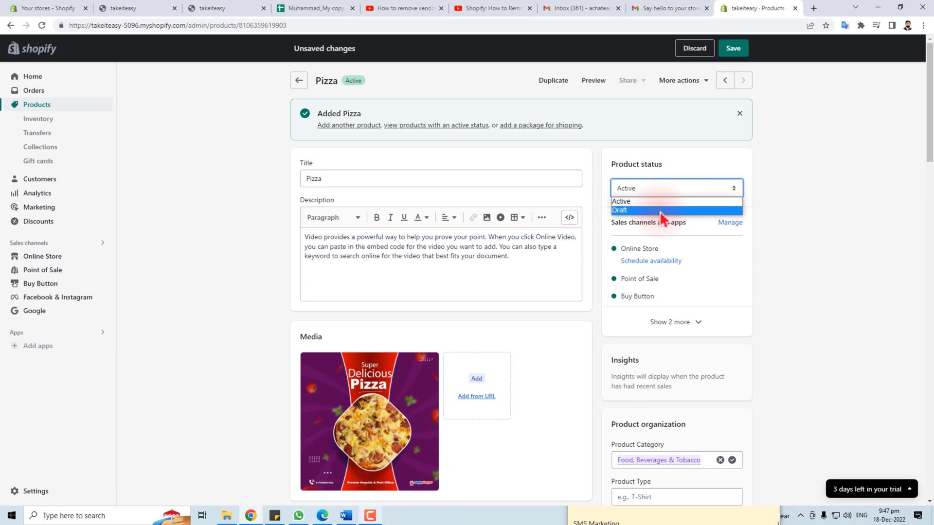
key(Up)
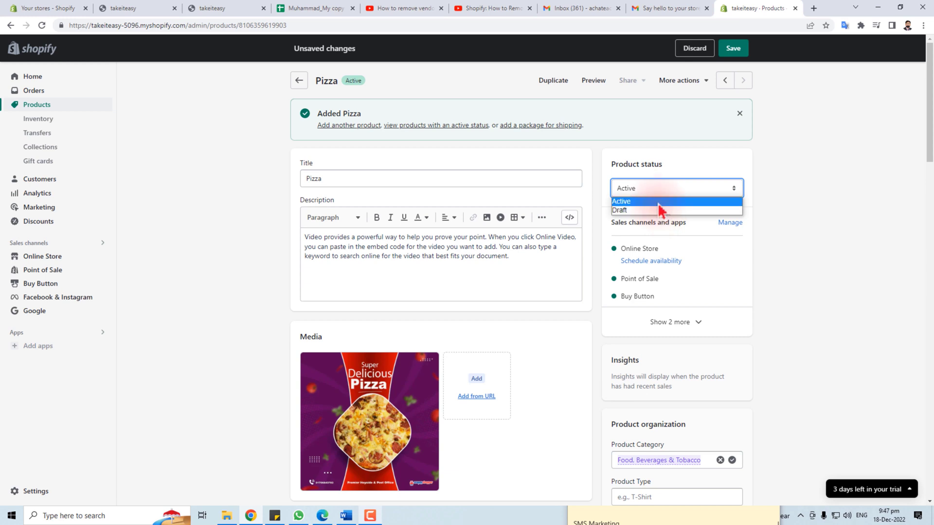
click(659, 203)
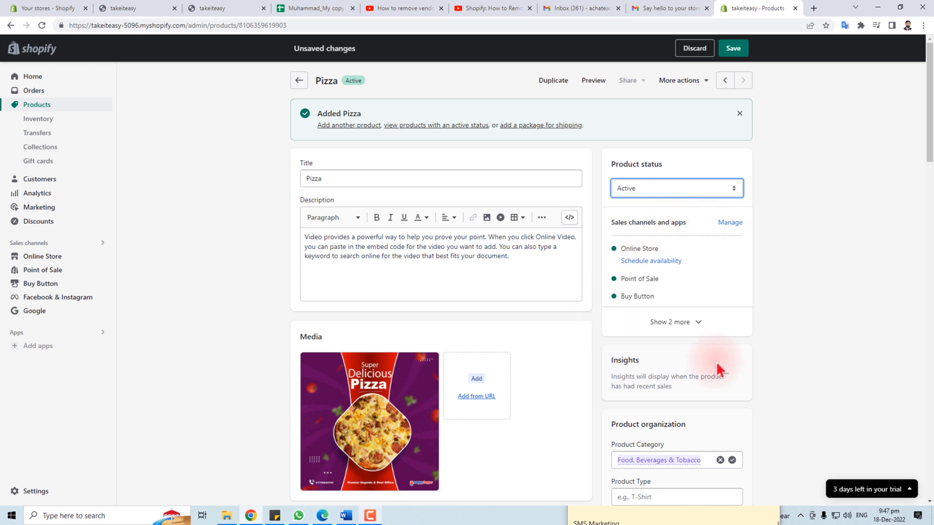
scroll(718, 371, down, 3)
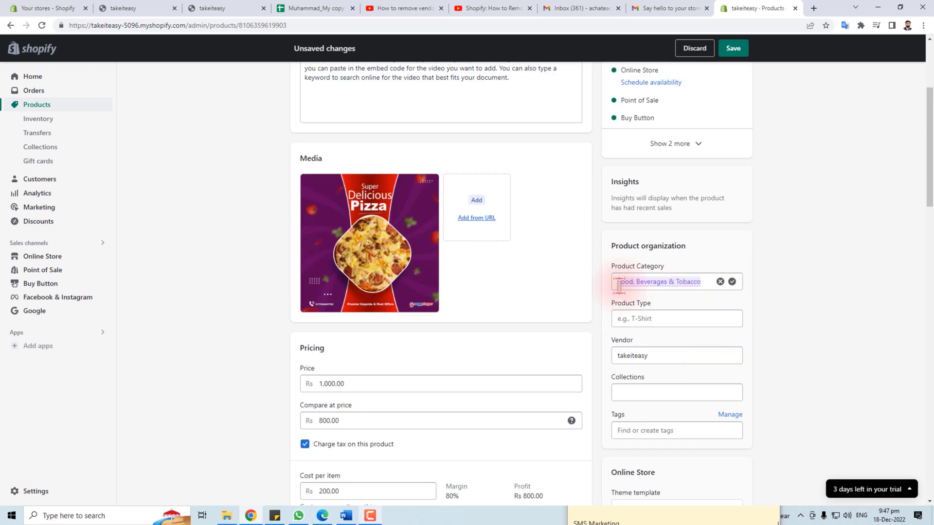
click(719, 281)
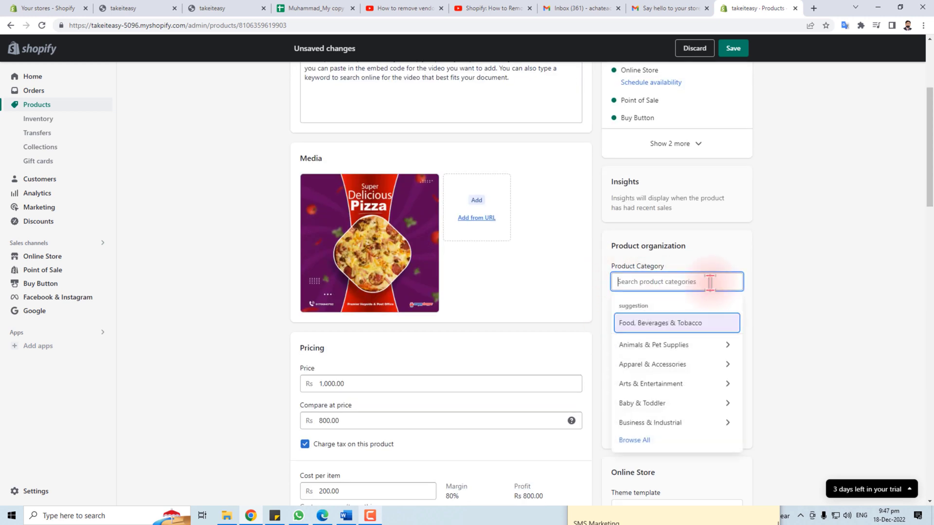
click(817, 285)
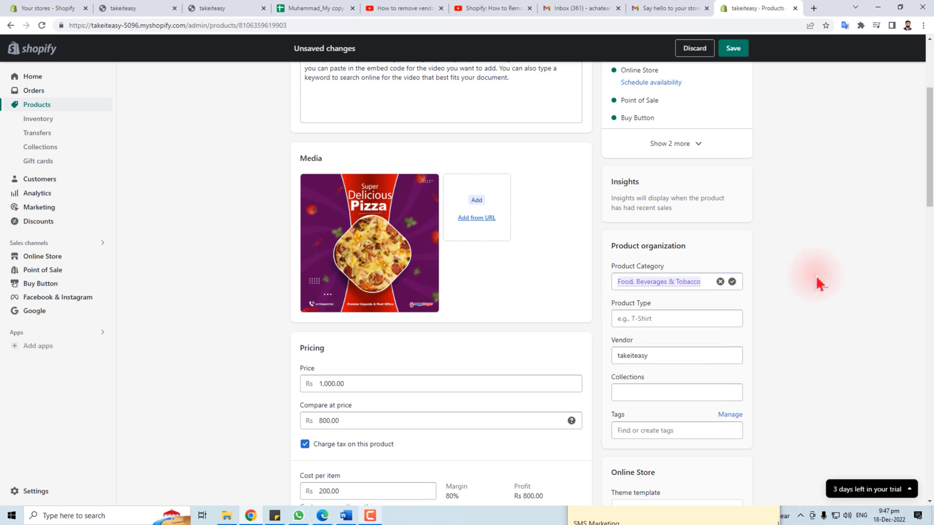
scroll(817, 285, down, 3)
Step: Set product type Food, add the Home page collection, and tag it 'pizza, fast food'
click(641, 141)
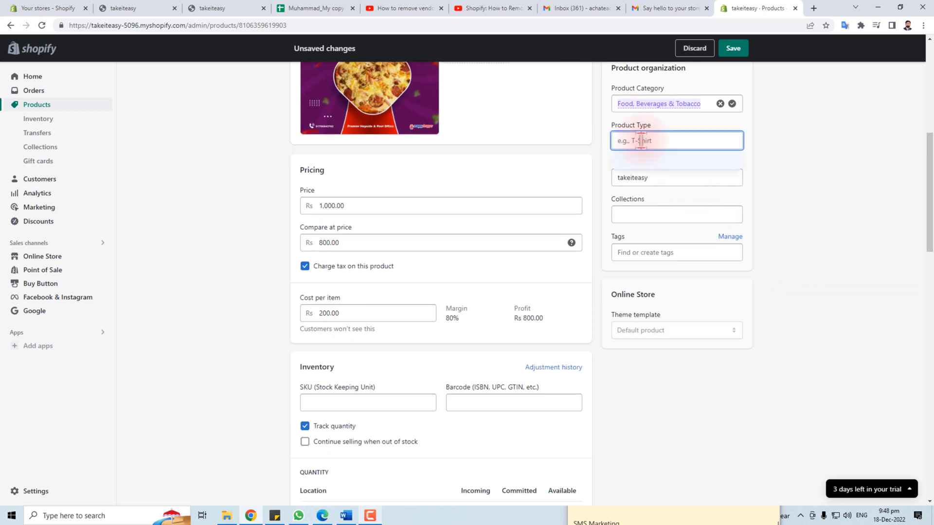
text(Food)
click(787, 177)
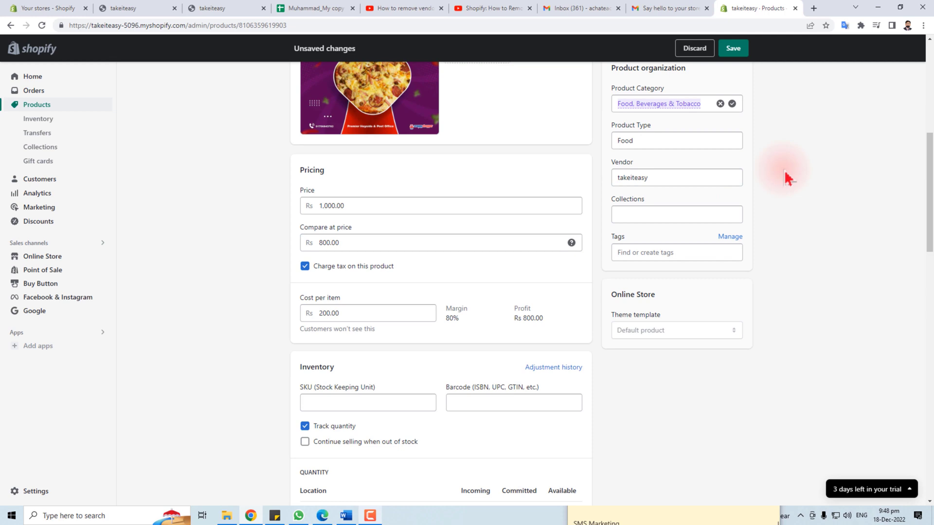
click(643, 213)
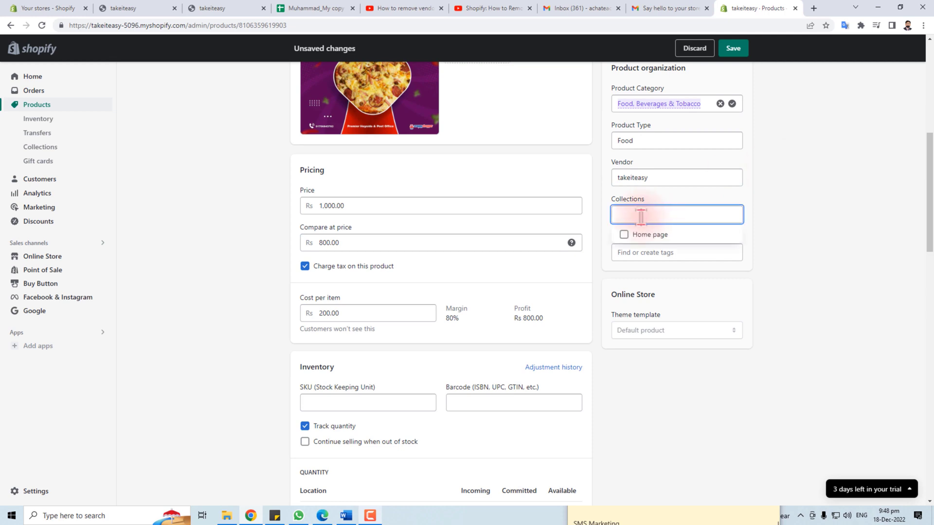
click(624, 235)
click(727, 267)
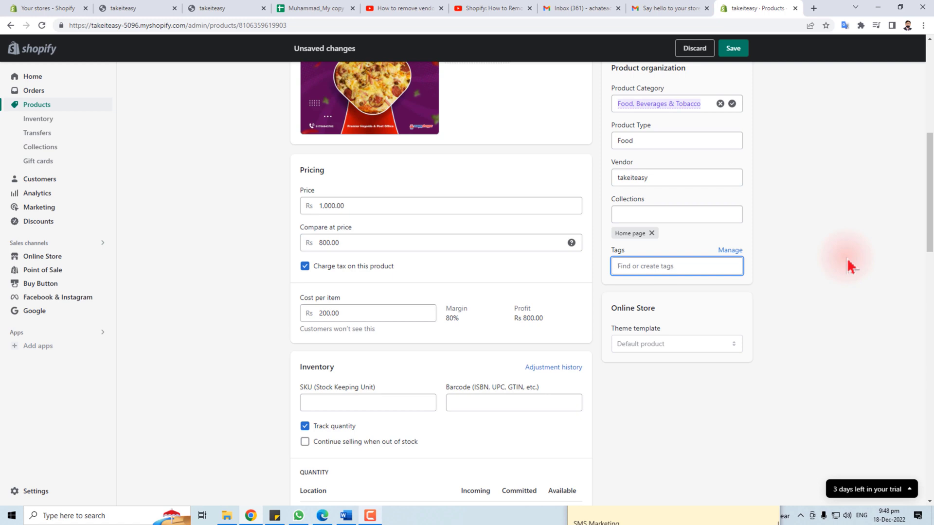
text(pizza)
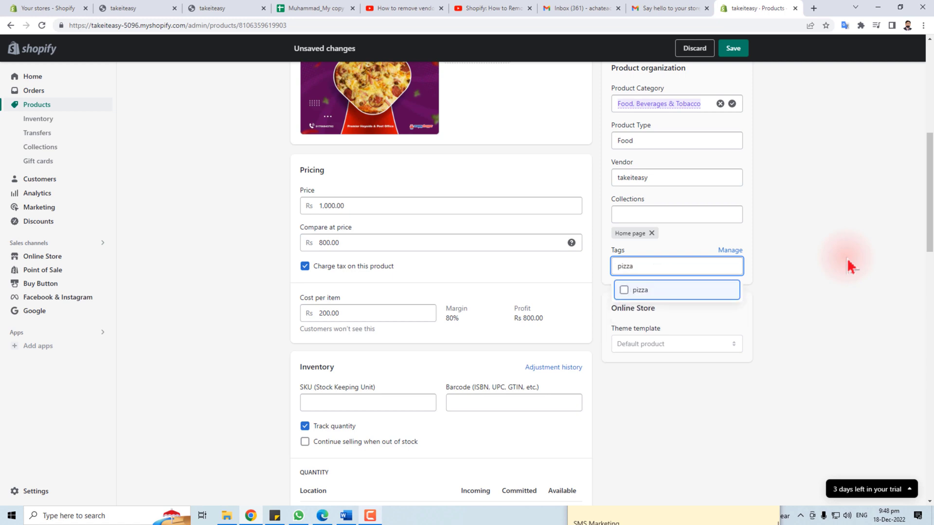
text(, fast)
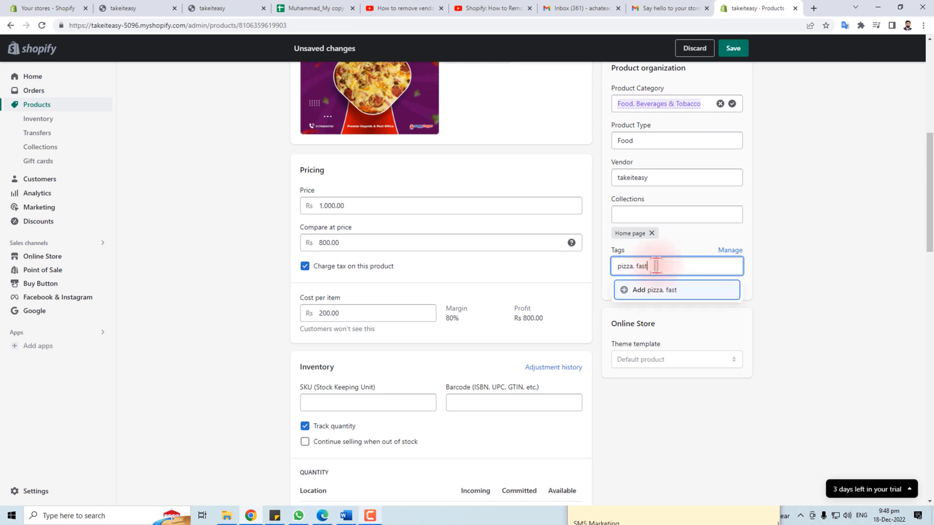
text( food)
key(Return)
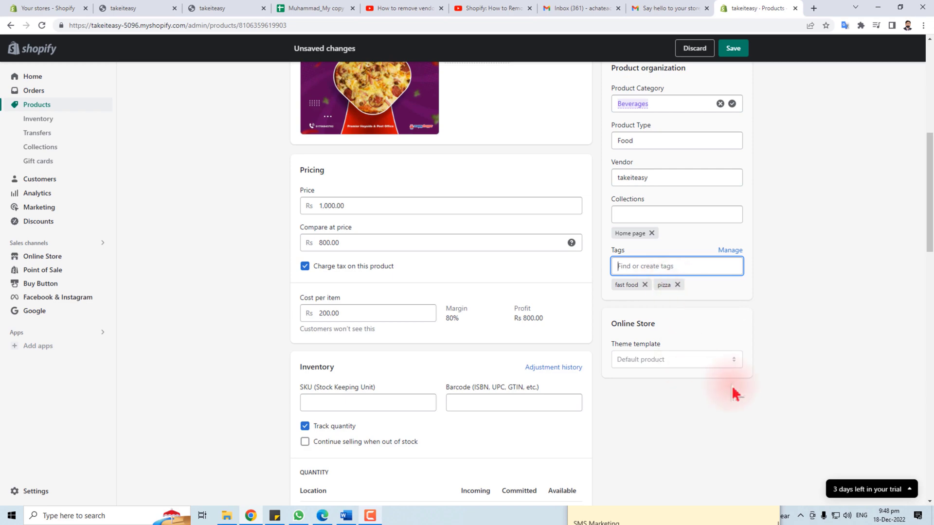
Step: Save the Pizza product, then return to the Products list showing it Active with 3 variants
scroll(700, 417, up, 7)
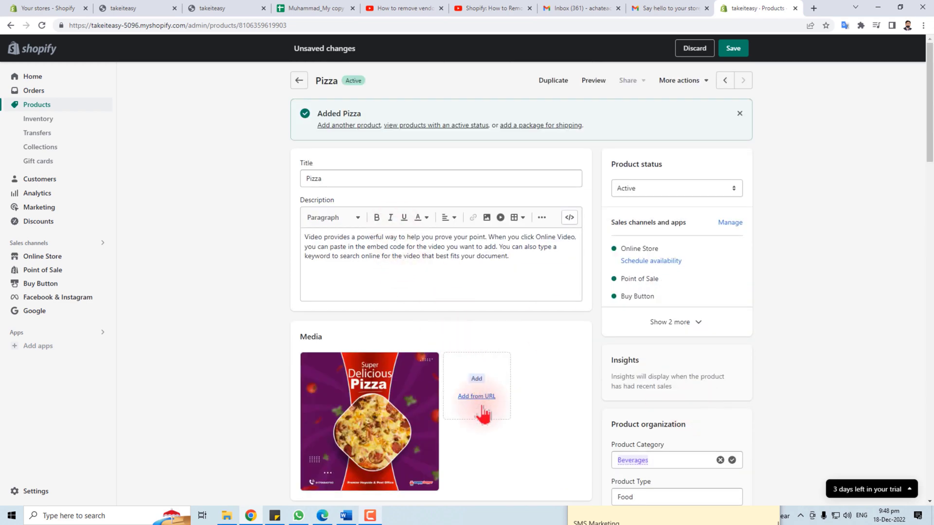
scroll(484, 414, down, 20)
scroll(489, 428, up, 8)
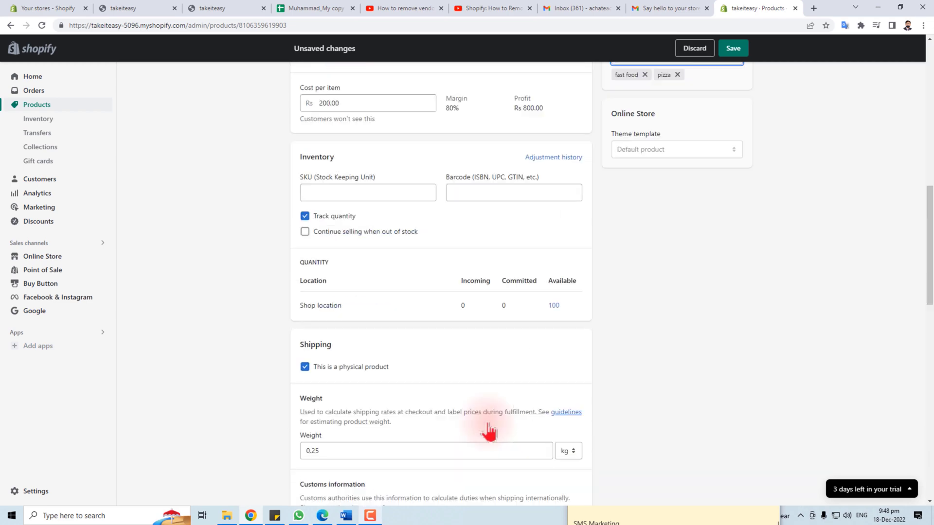
scroll(489, 432, up, 10)
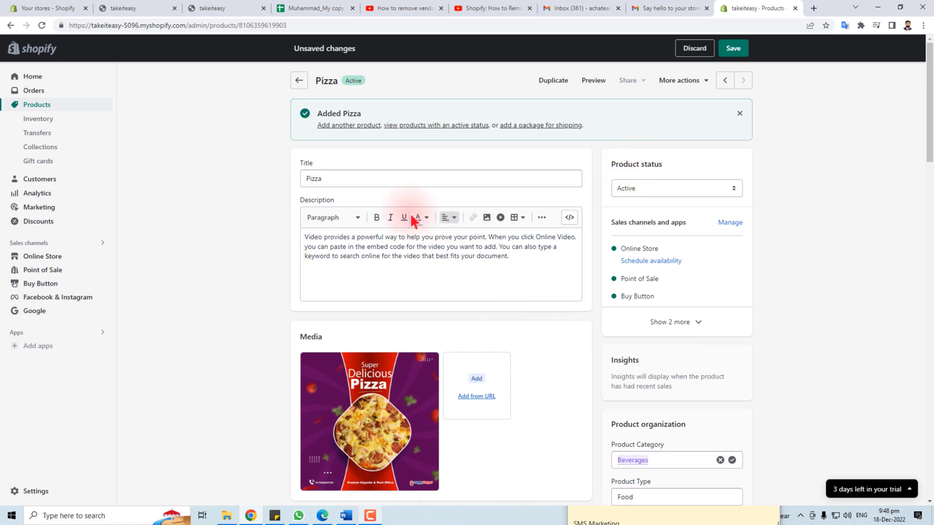
click(734, 48)
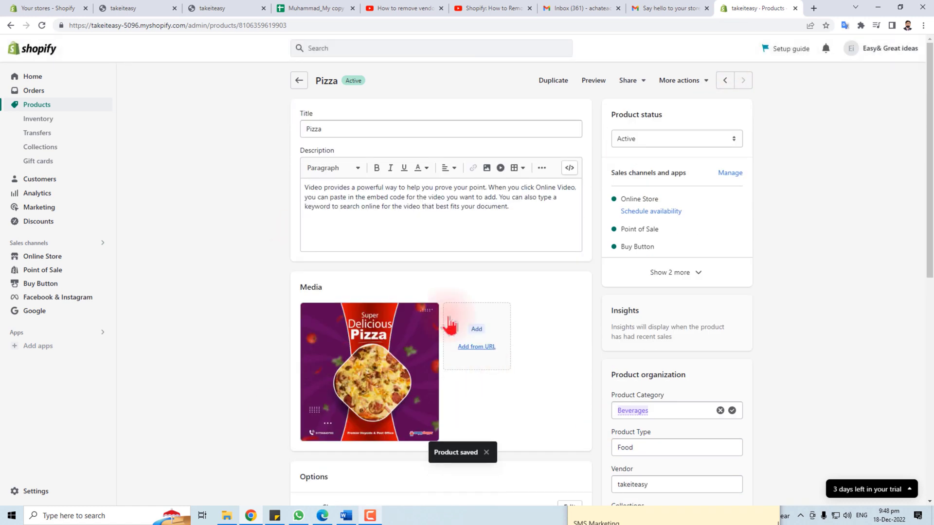
click(42, 108)
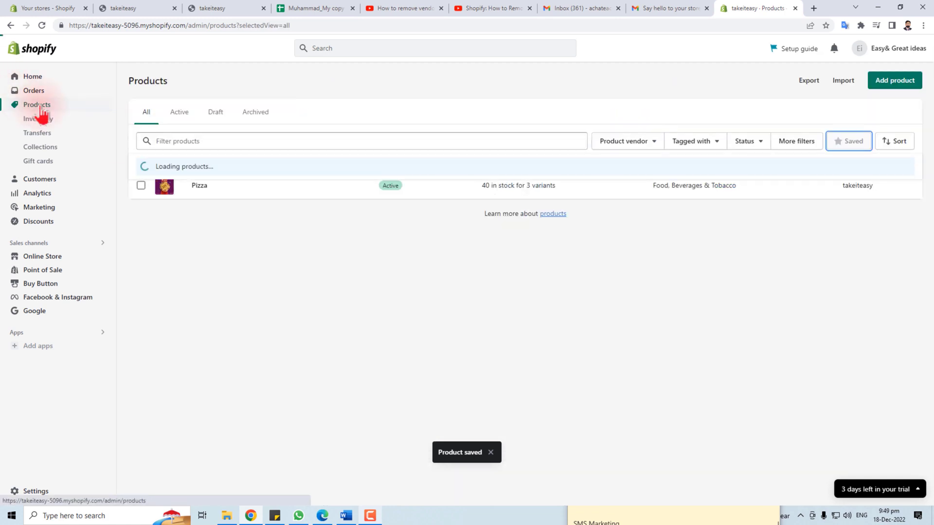